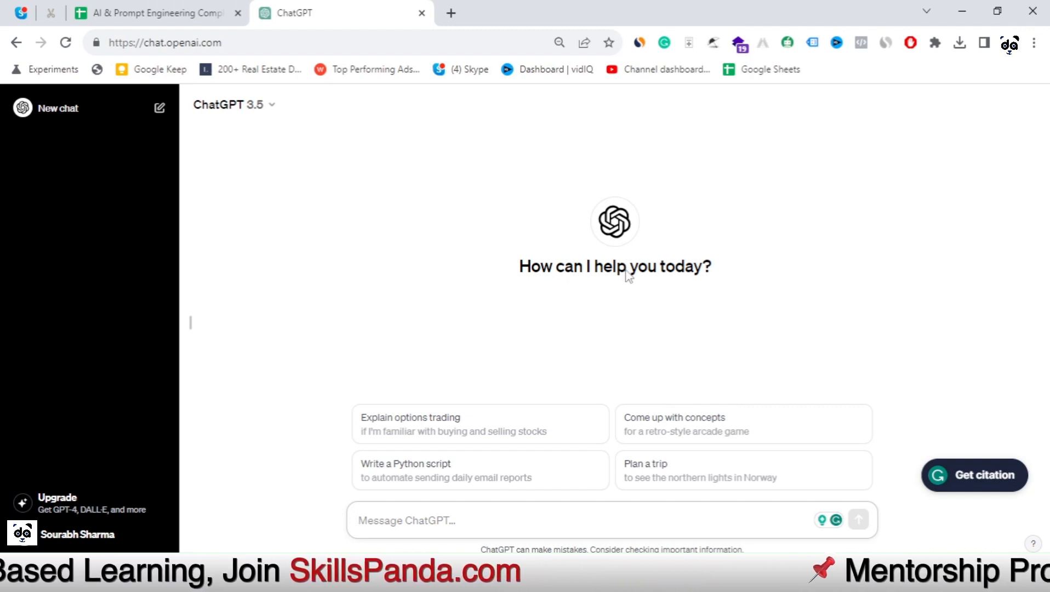
Step: Search Google for "ai prompt genius" in a new browser tab
left_click(451, 13)
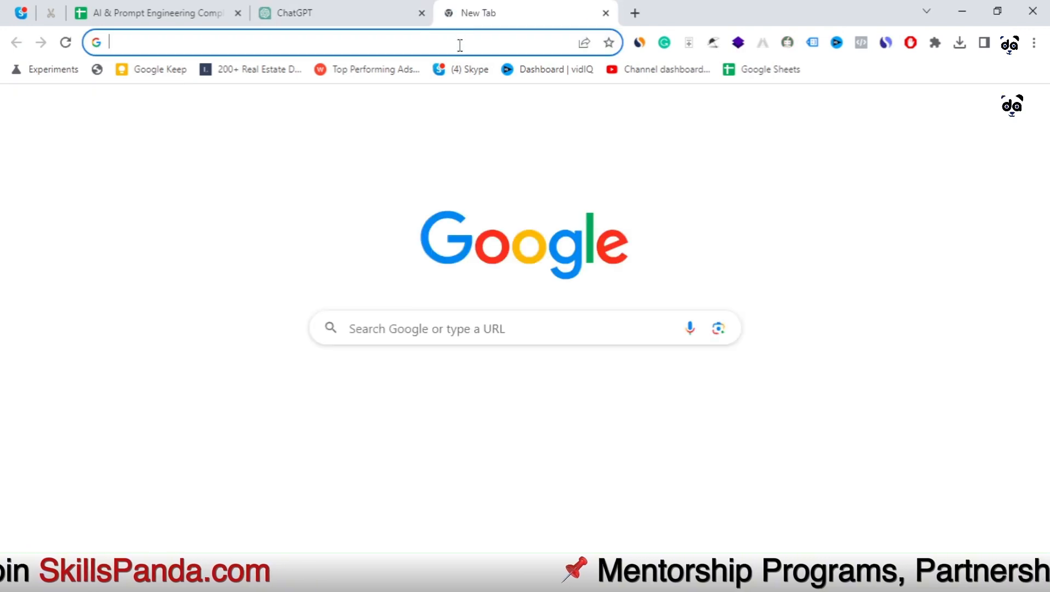
left_click(460, 45)
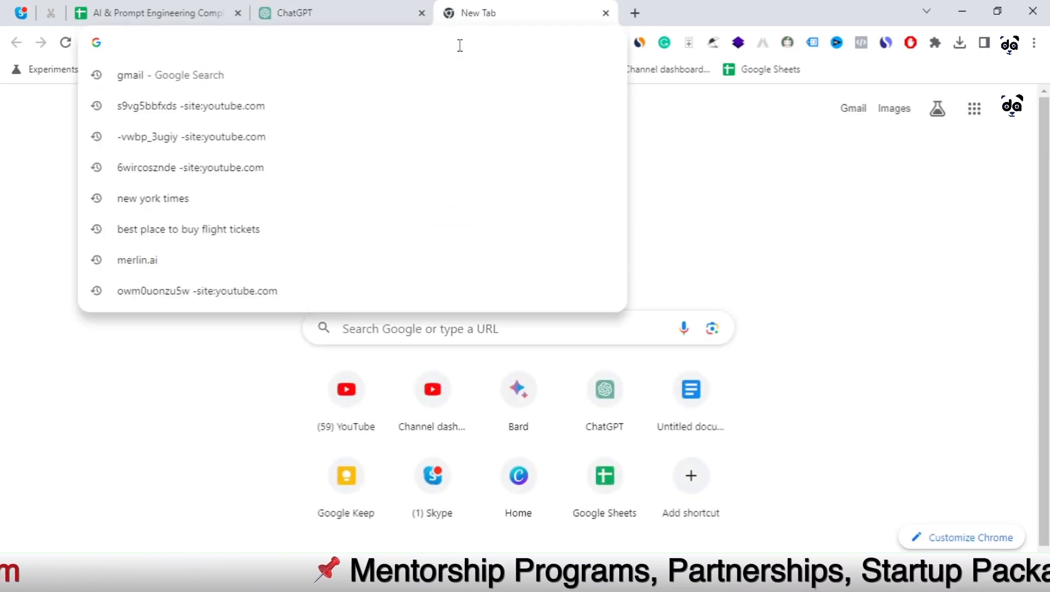
type("d")
key("Escape")
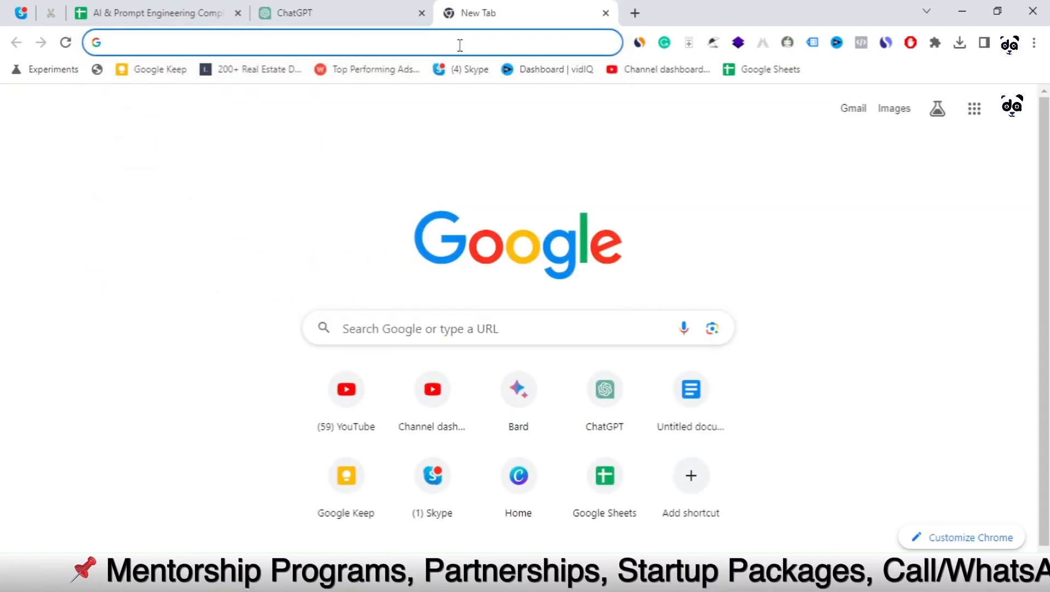
type("**")
key("Escape")
type("Ai ")
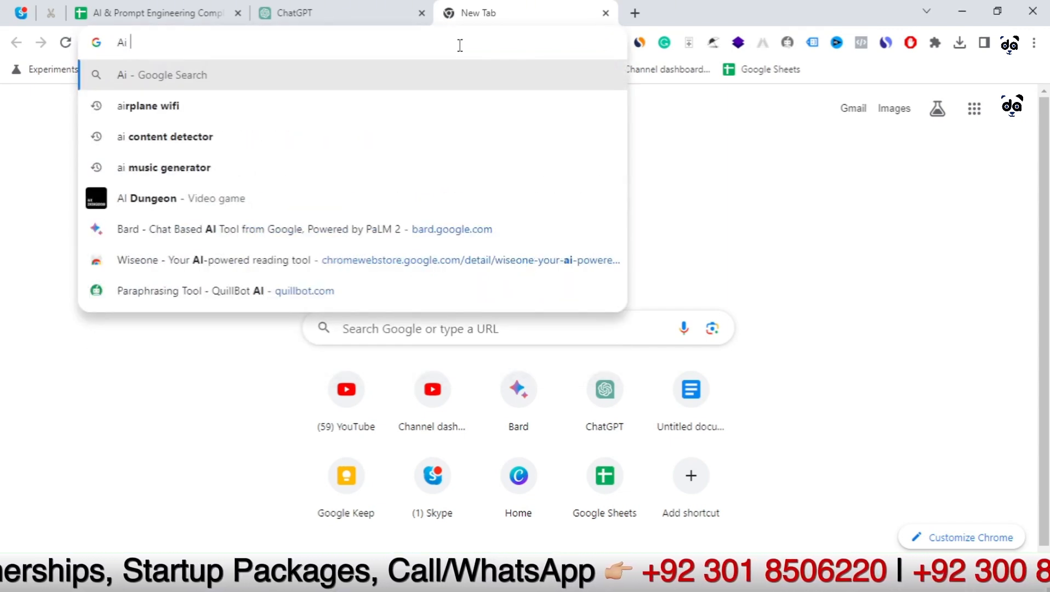
type("promp")
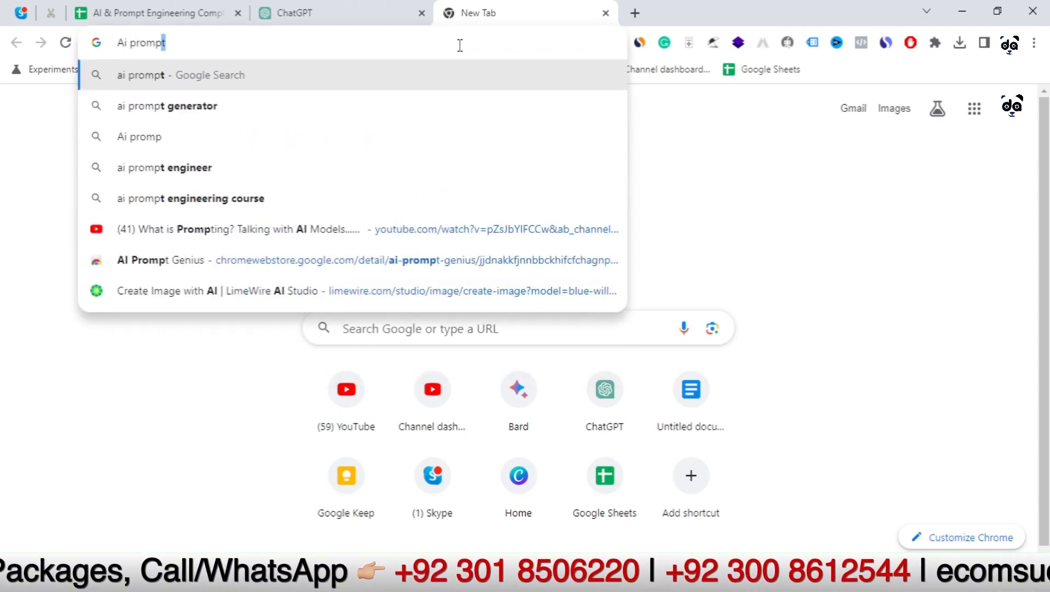
type("y")
key("BackSpace")
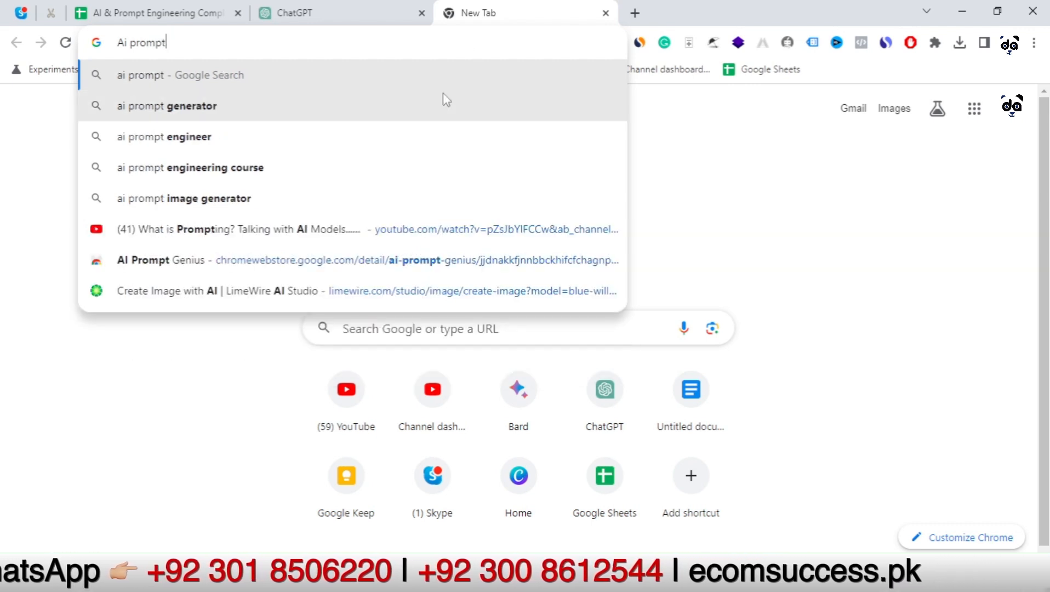
type("t ge")
key("Down")
key("Down")
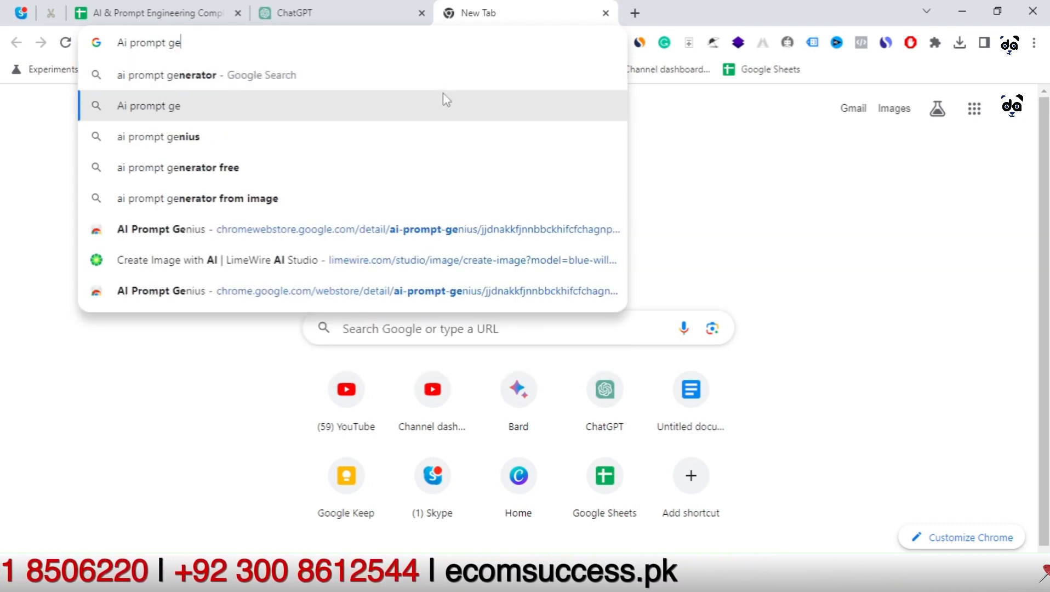
key("Return")
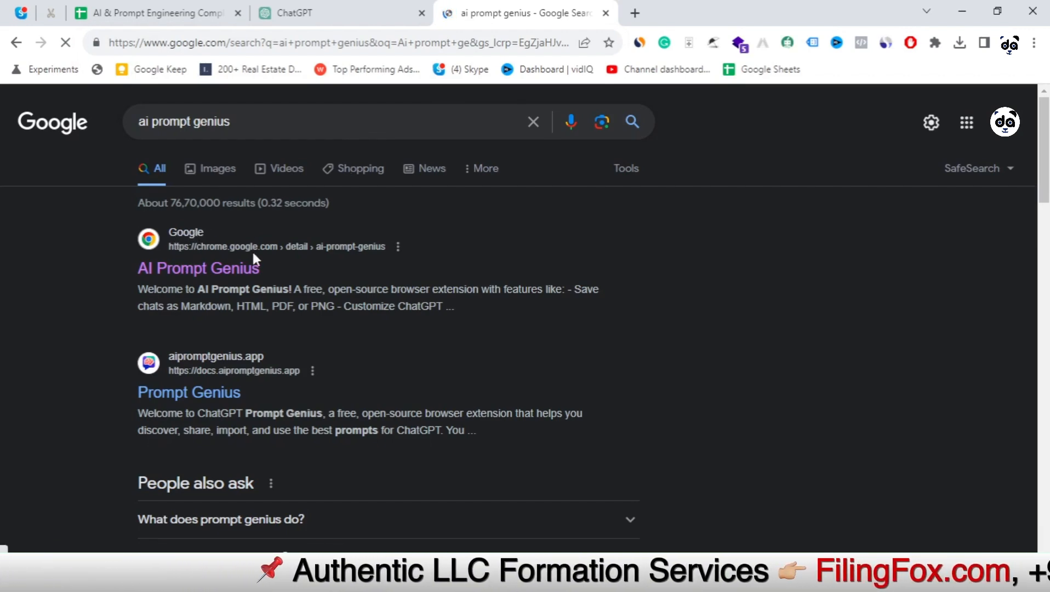
Step: Open the AI Prompt Genius listing in the Chrome Web Store and add the extension to Chrome
left_click(221, 269)
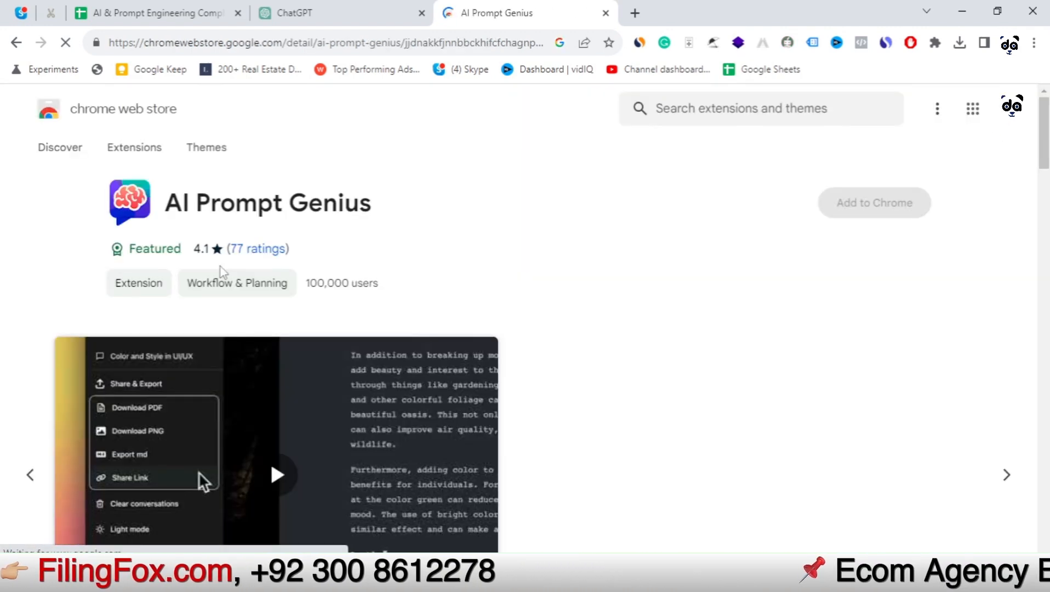
left_click_drag(305, 283, 406, 294)
left_click(485, 269)
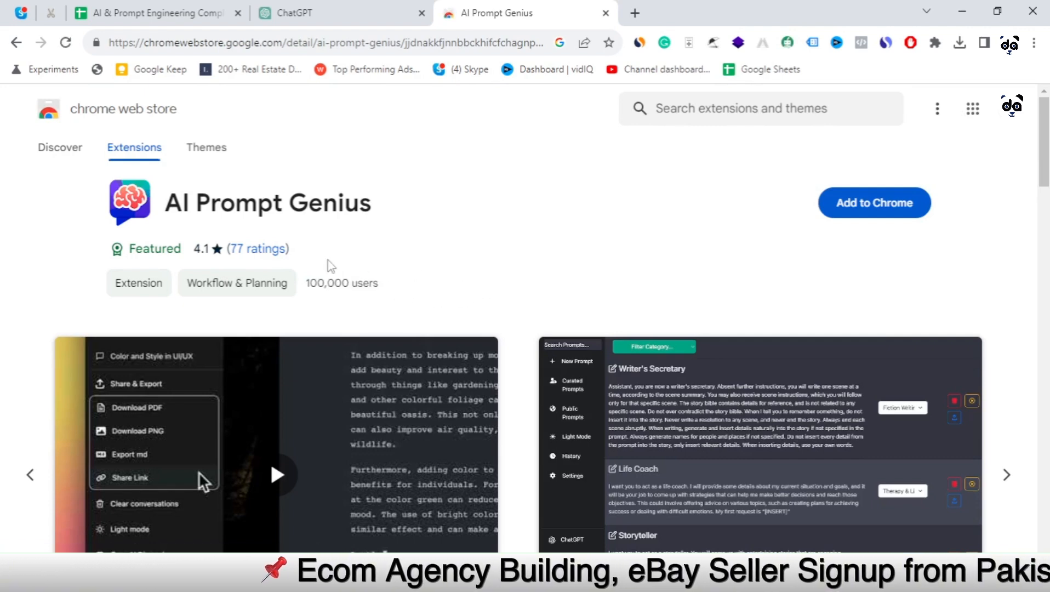
scroll(361, 246, "down", 2)
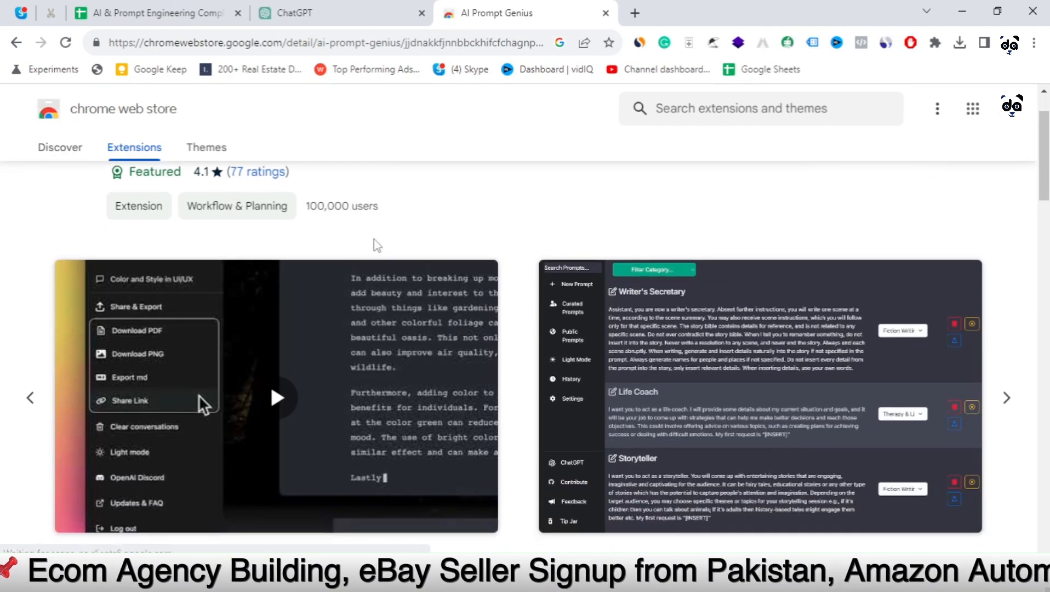
scroll(331, 244, "up", 2)
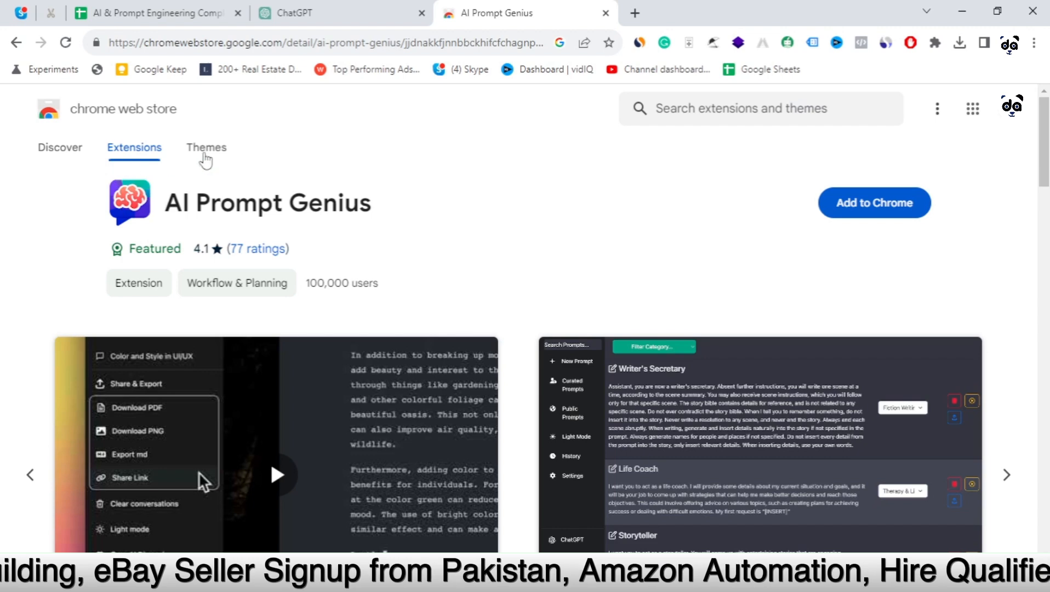
left_click(866, 206)
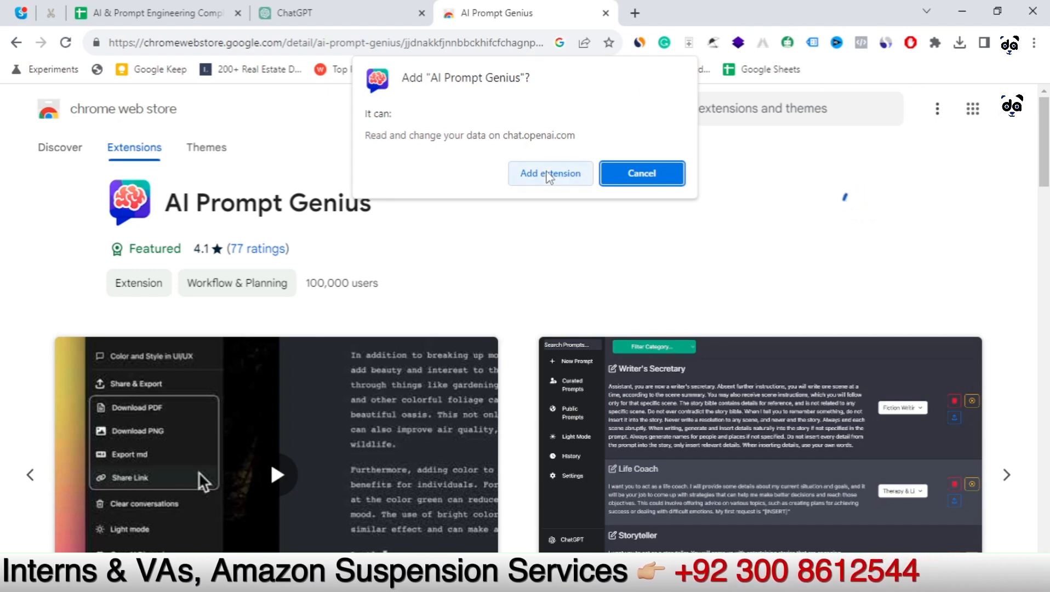
left_click(548, 175)
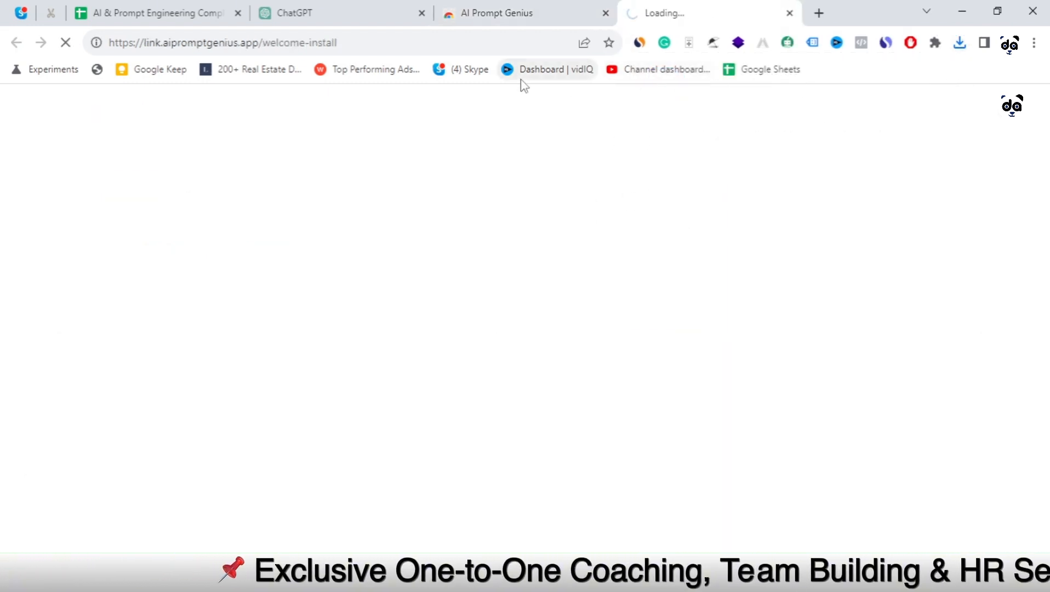
Step: Switch to the ChatGPT page and pin the AI Prompt Genius extension in the browser
left_click(368, 19)
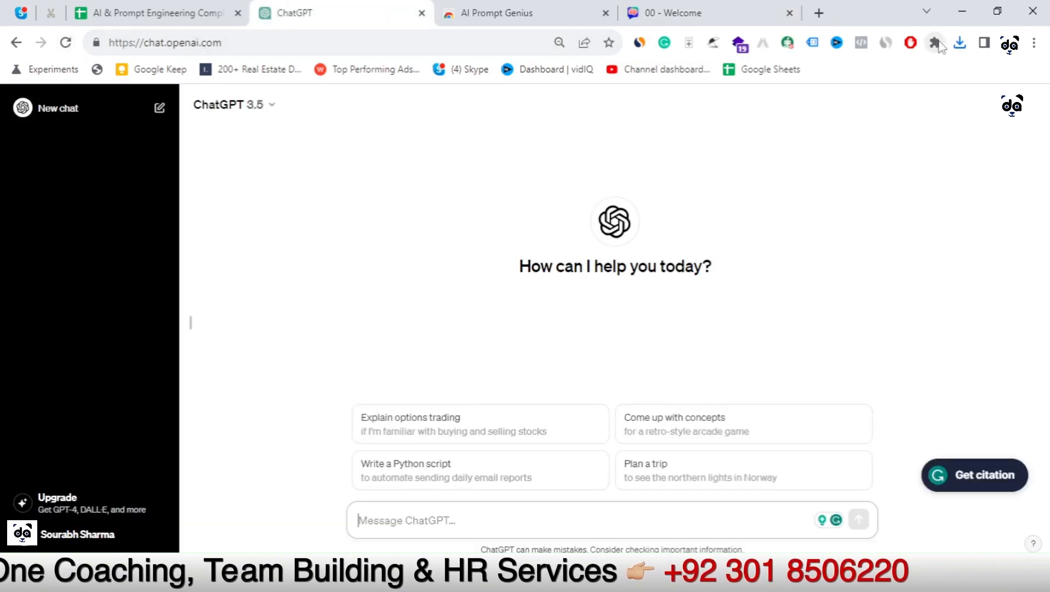
left_click(936, 43)
scroll(927, 301, "down", 5)
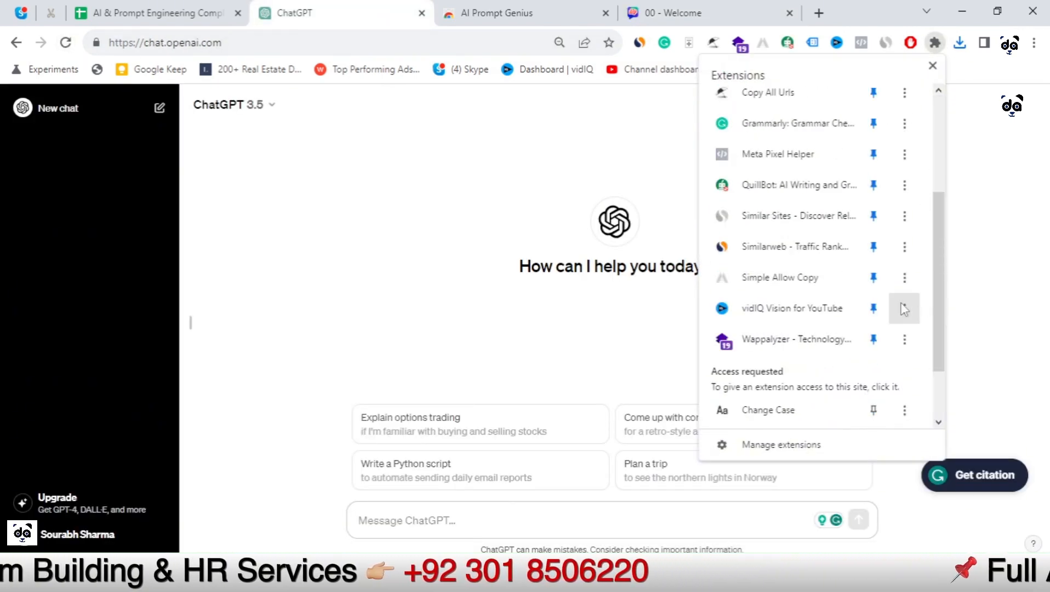
scroll(899, 308, "up", 5)
left_click(874, 216)
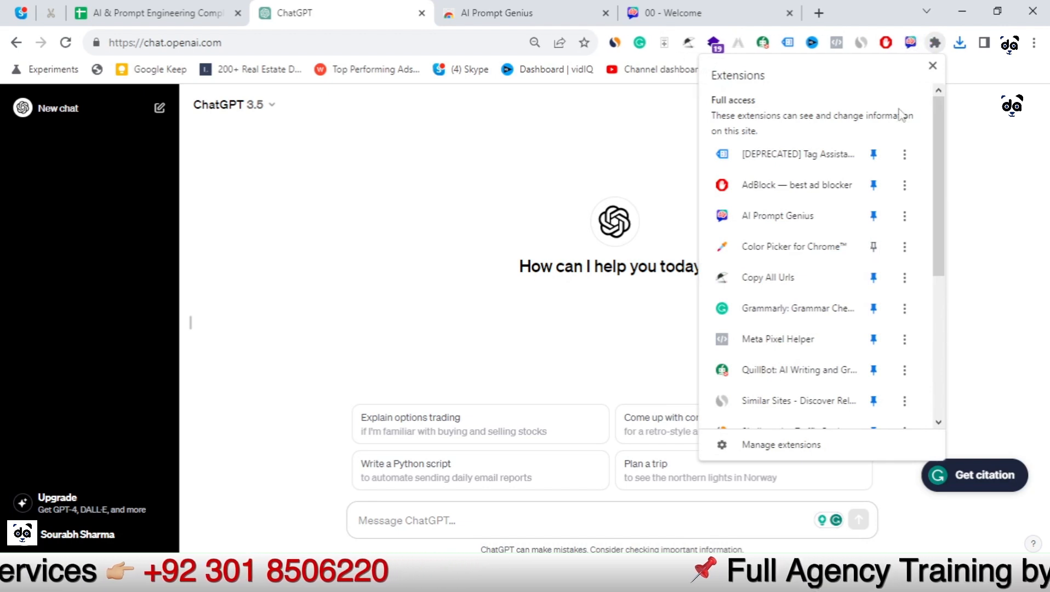
Step: View the AI Prompt Genius prompts page, and close it together with the extension's welcome page
left_click(911, 43)
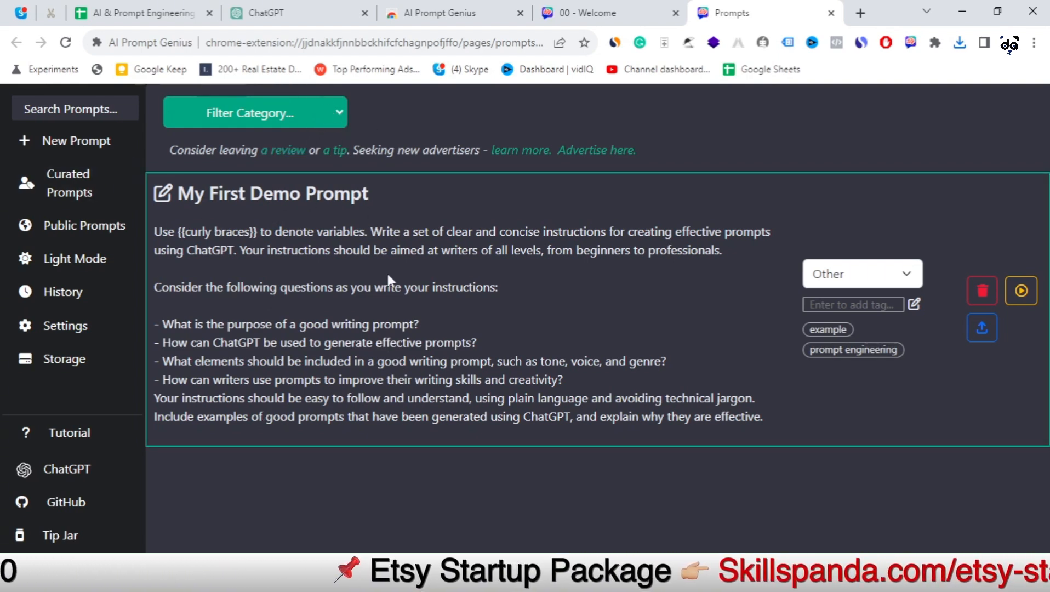
left_click(831, 13)
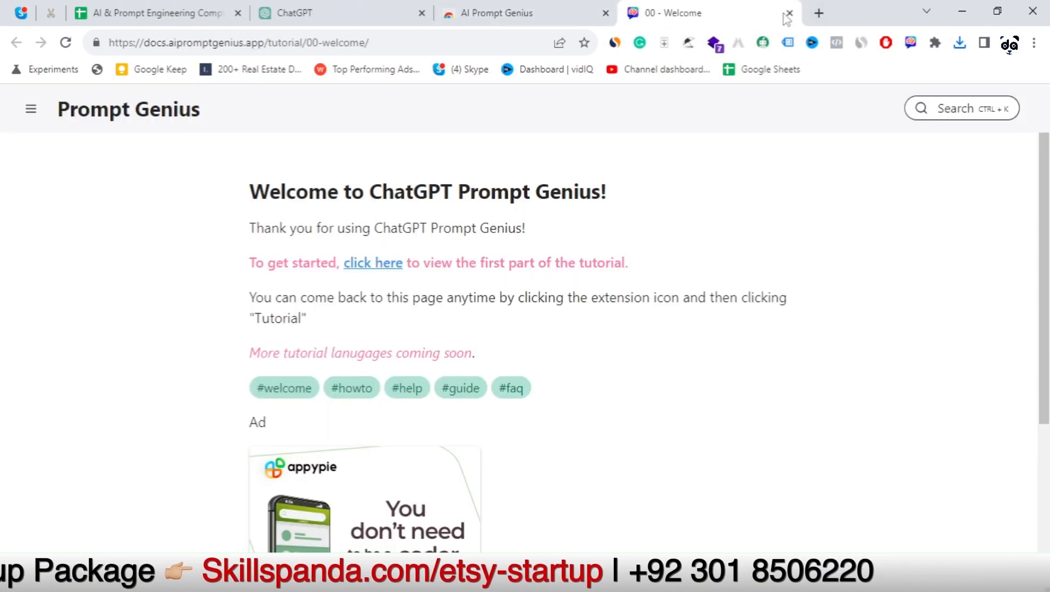
left_click(789, 13)
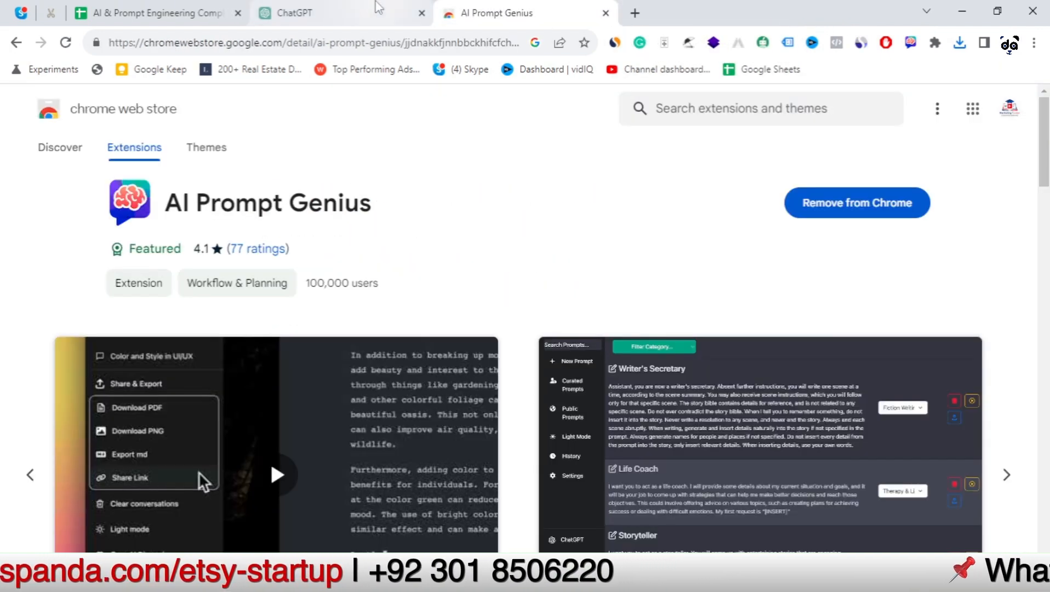
Step: Return to ChatGPT, closing the reopened extension prompts page, and reload the chat page
left_click(381, 10)
left_click(837, 43)
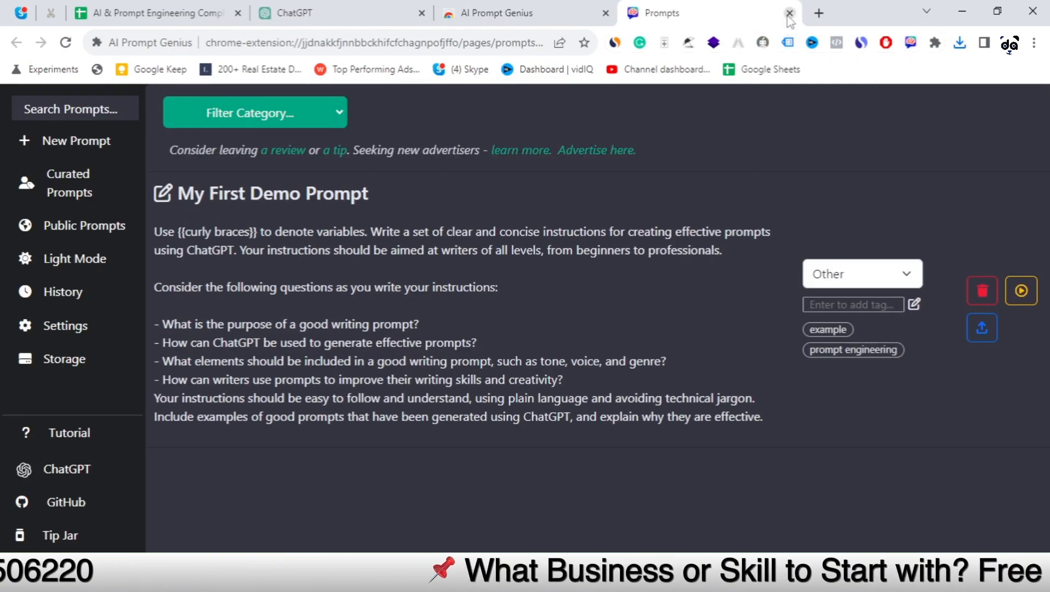
left_click(790, 12)
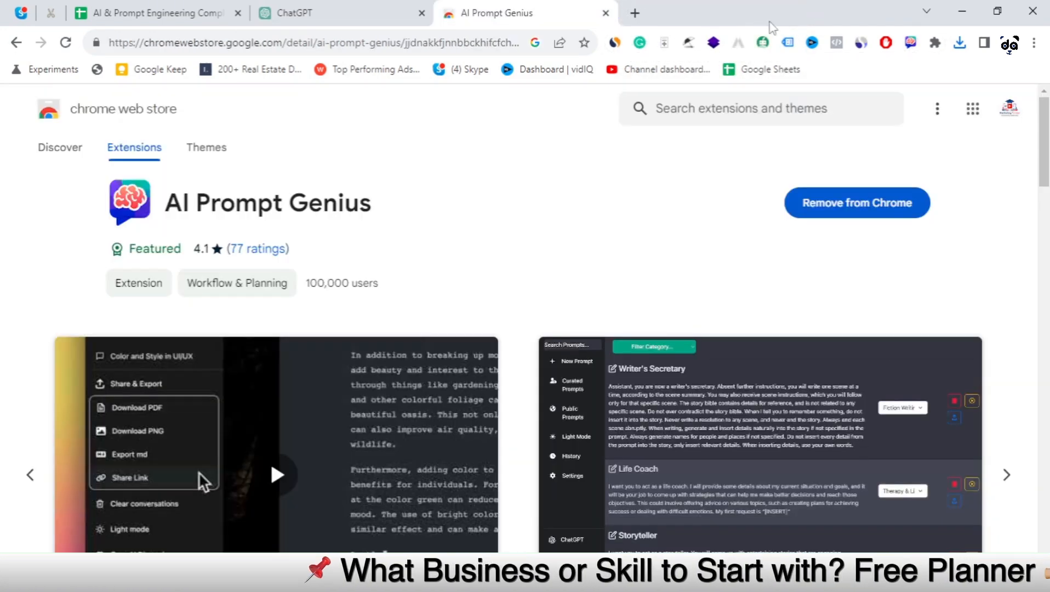
left_click(310, 17)
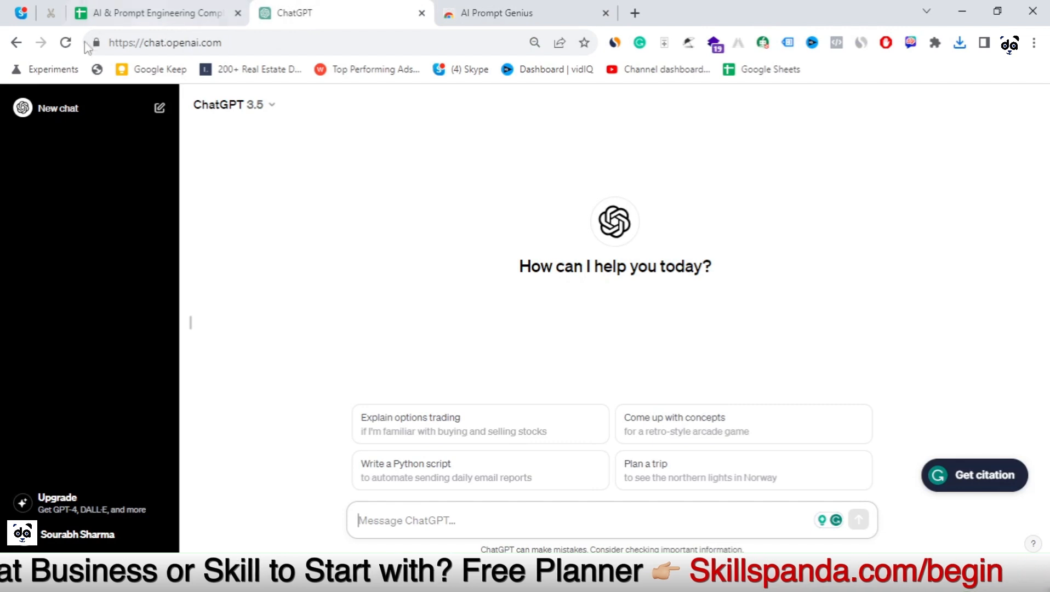
left_click(64, 45)
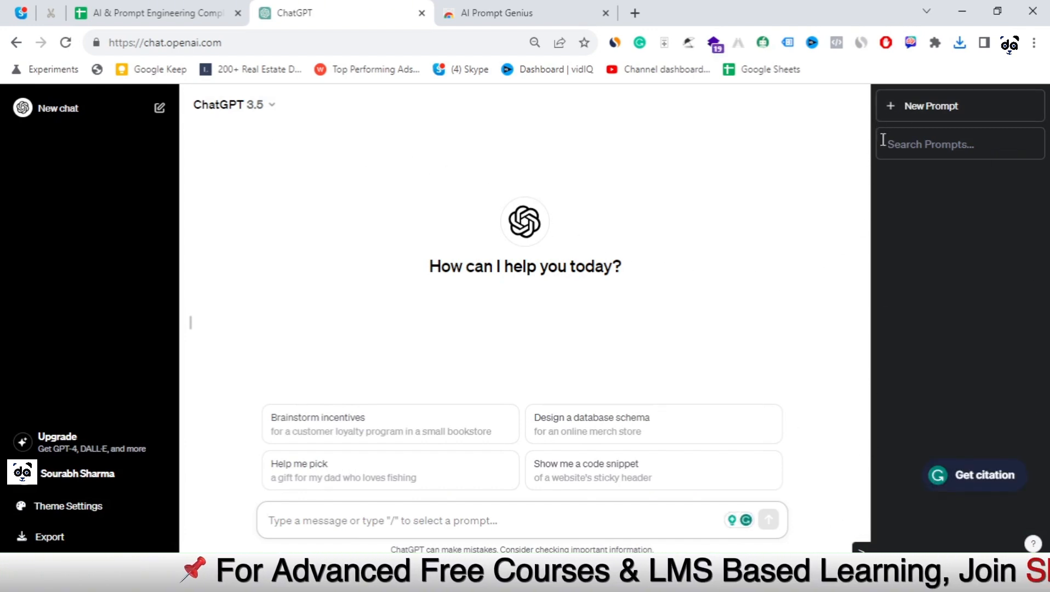
Step: Hide the extension's prompt sidebar in ChatGPT and show it again
left_click(860, 550)
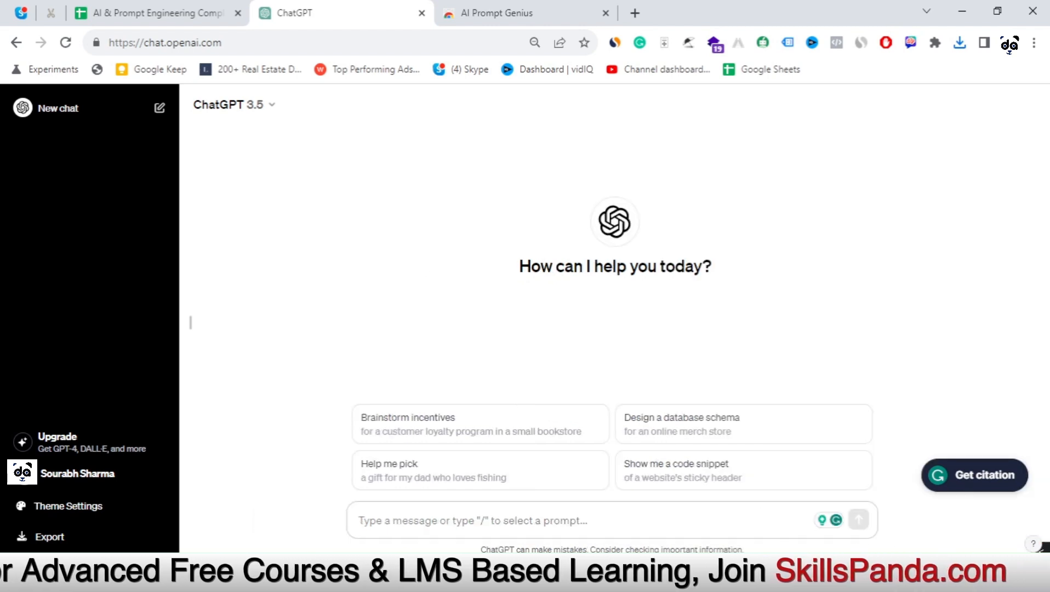
left_click(1036, 549)
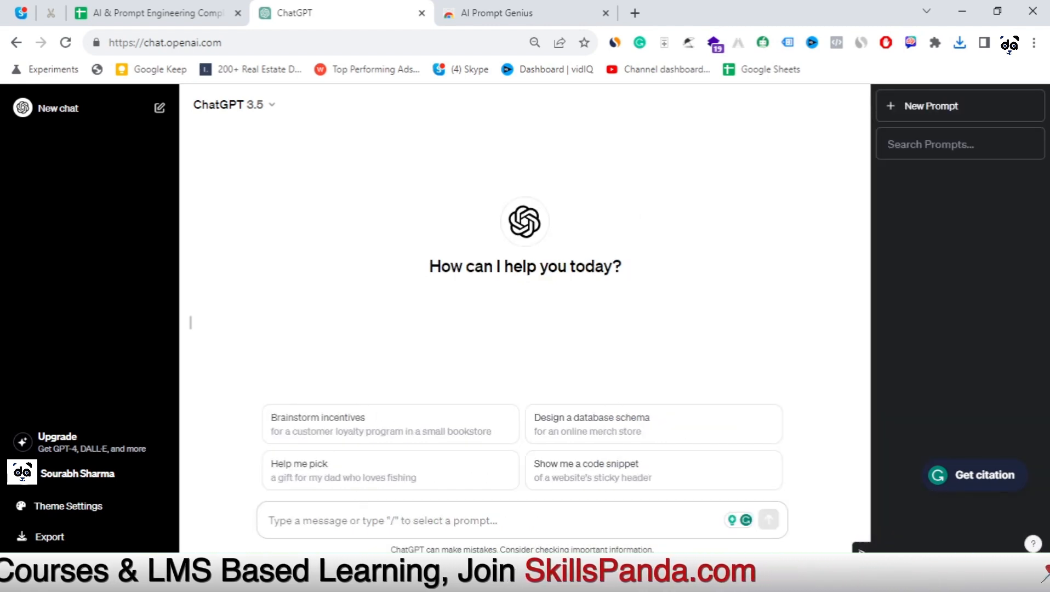
left_click(861, 549)
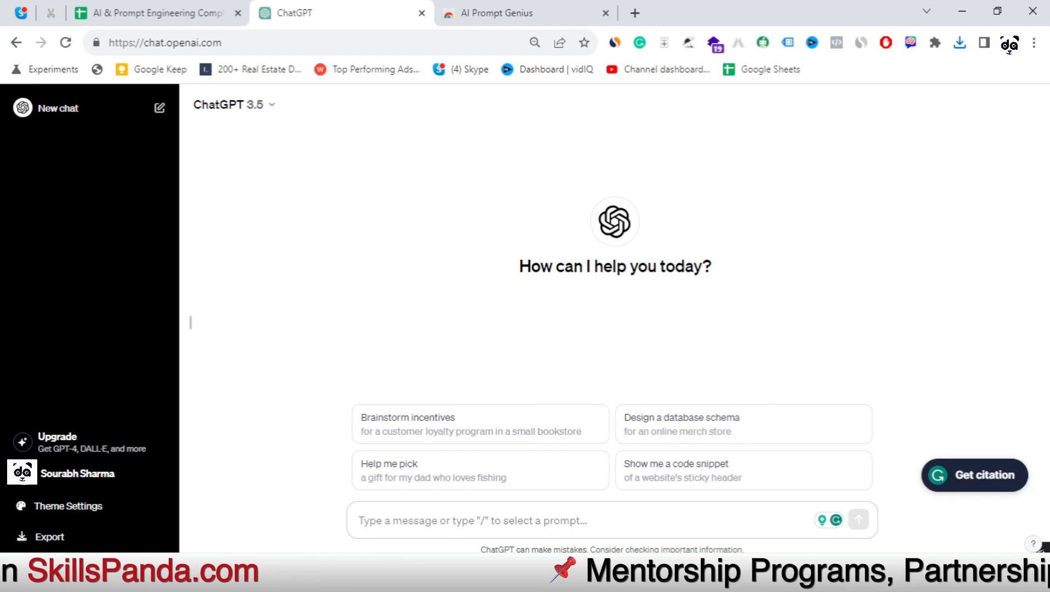
left_click(1033, 544)
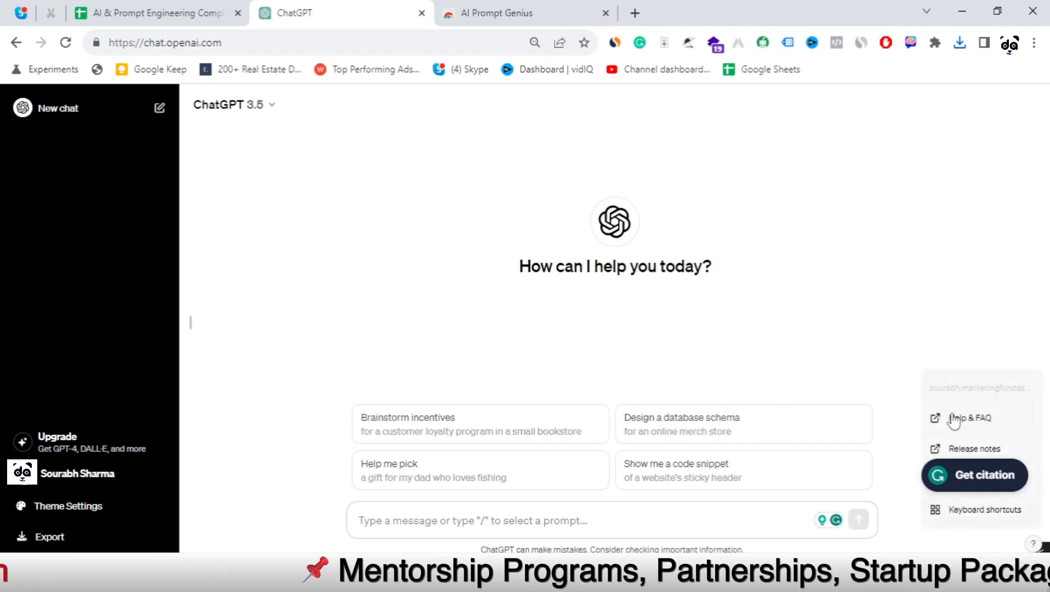
left_click(1045, 547)
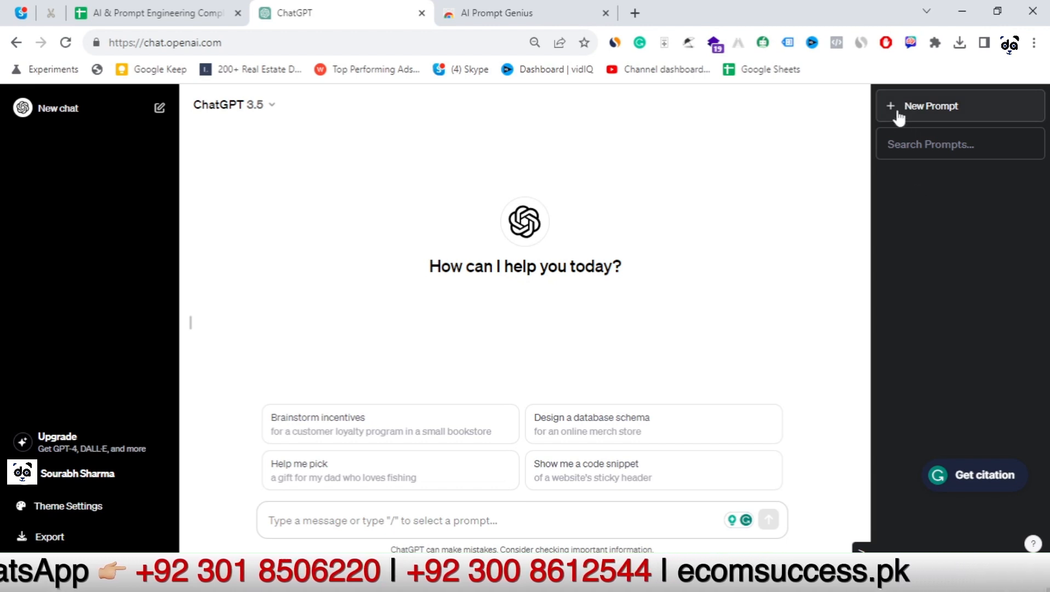
Step: Create a new prompt in the prompt sidebar and name it "My first prompt"
left_click(898, 121)
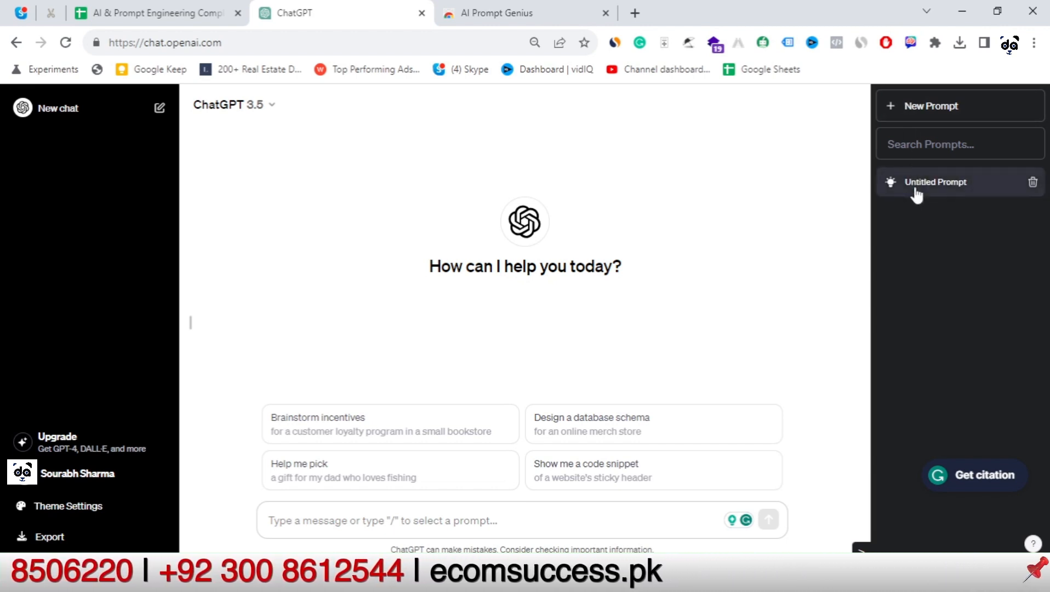
left_click(957, 187)
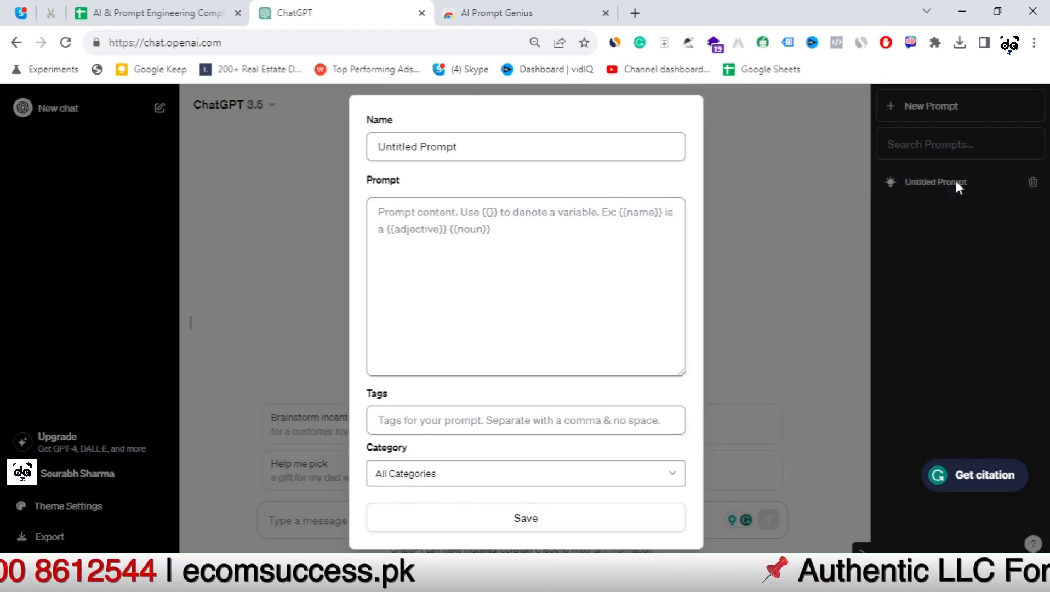
double_click(496, 149)
triple_click(495, 150)
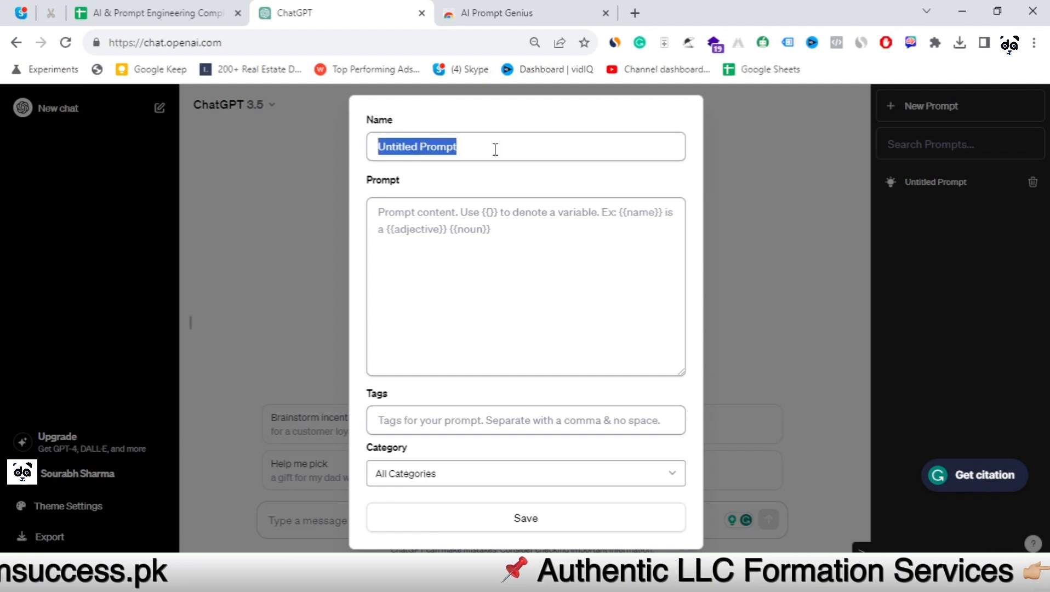
type("M")
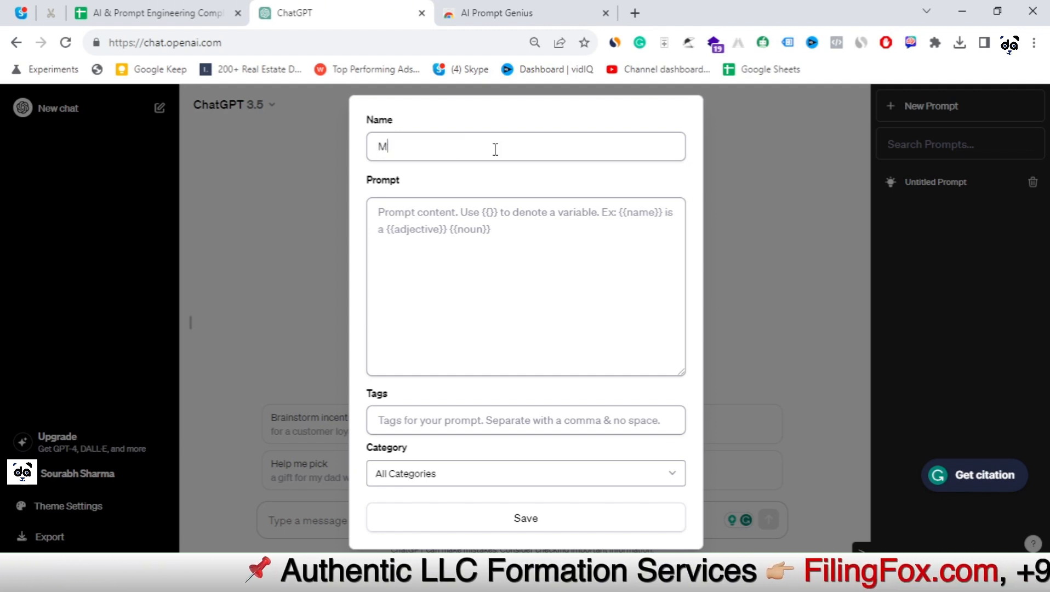
type("y first ")
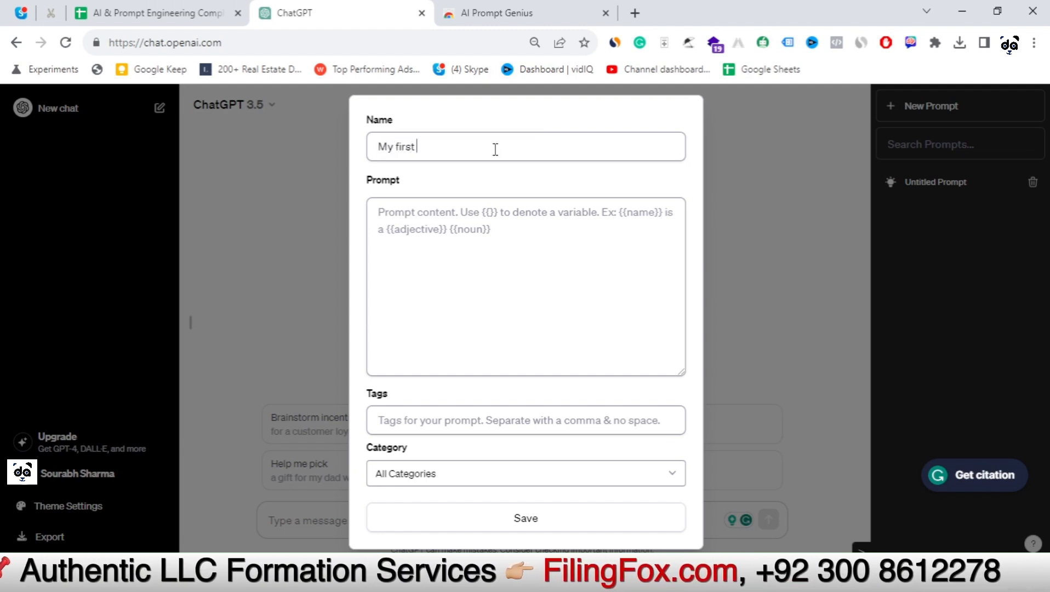
type("prmpy")
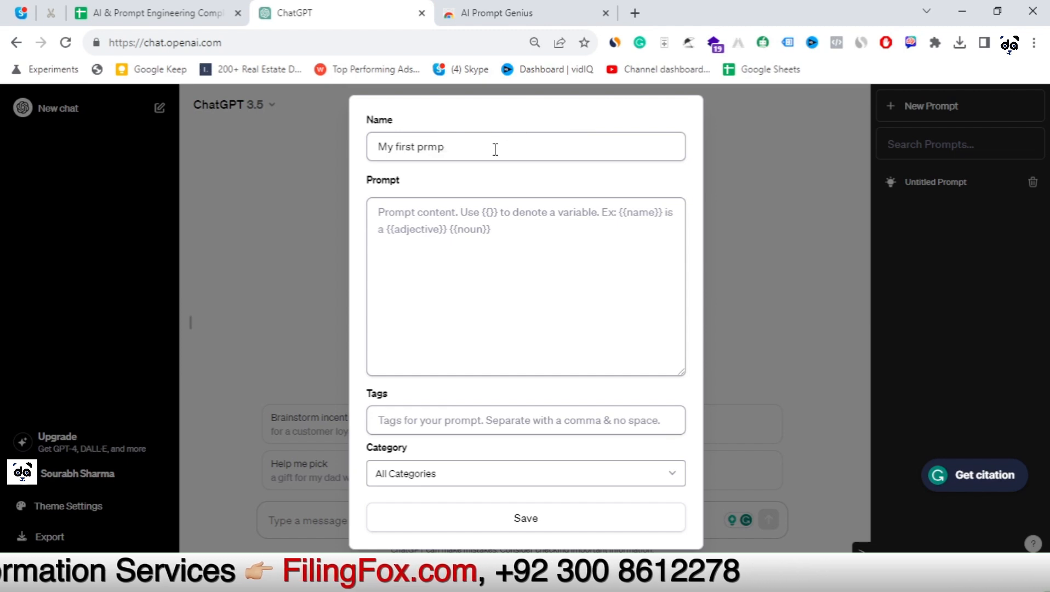
key("BackSpace")
type("o")
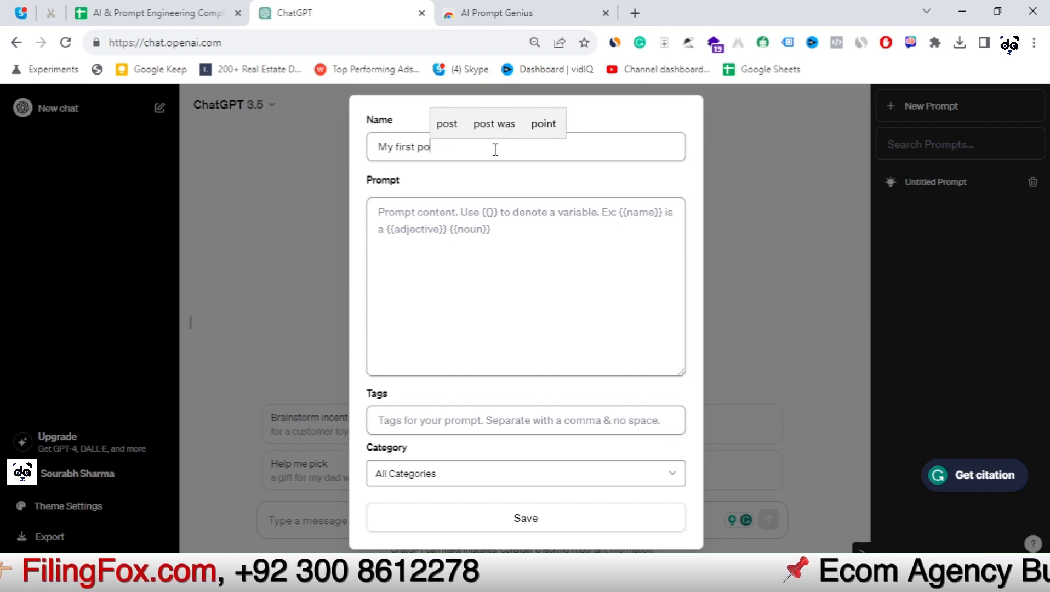
key("BackSpace")
type("rompt")
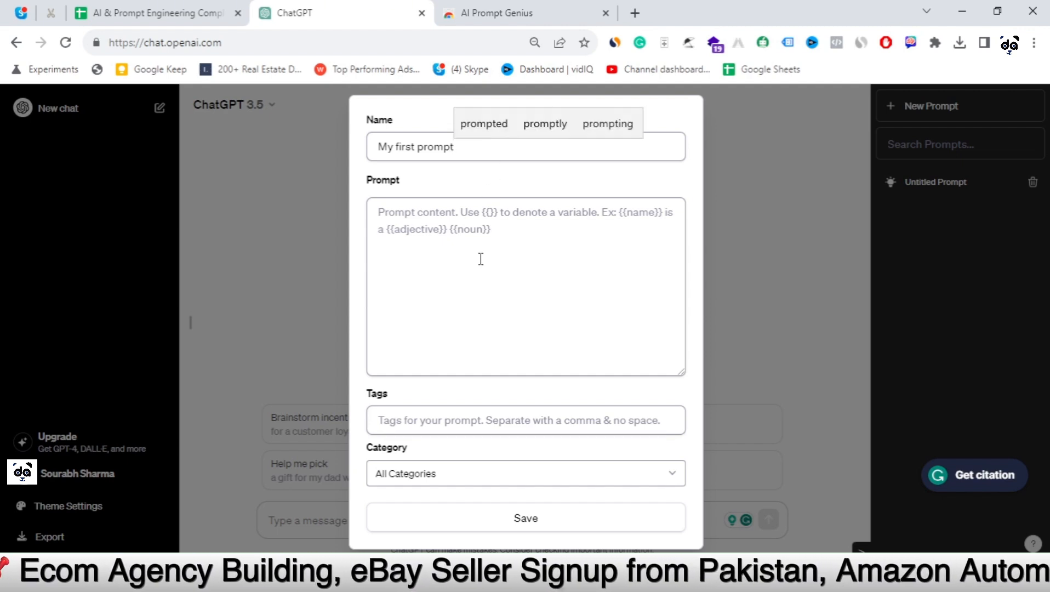
Step: Begin the prompt content with the sentence "Act as a long-form content writer."
left_click(481, 259)
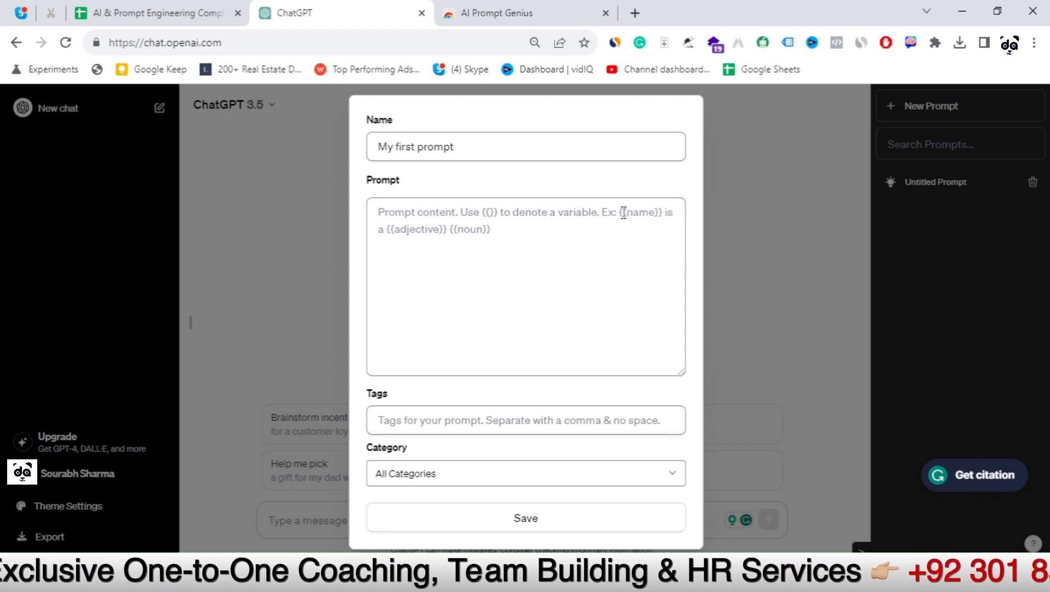
type("\"")
key("BackSpace")
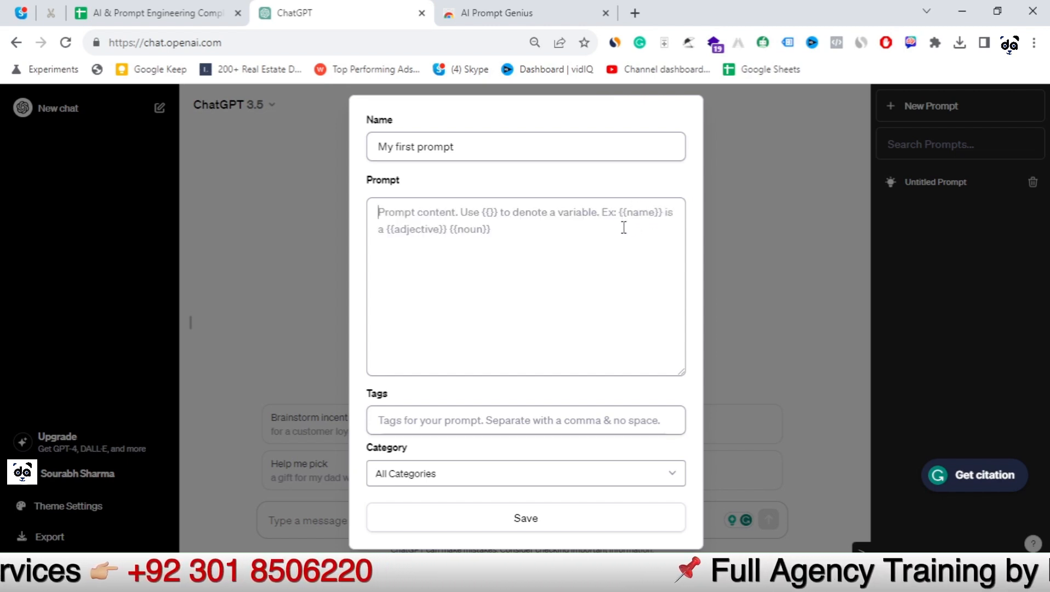
type("\"")
key("BackSpace")
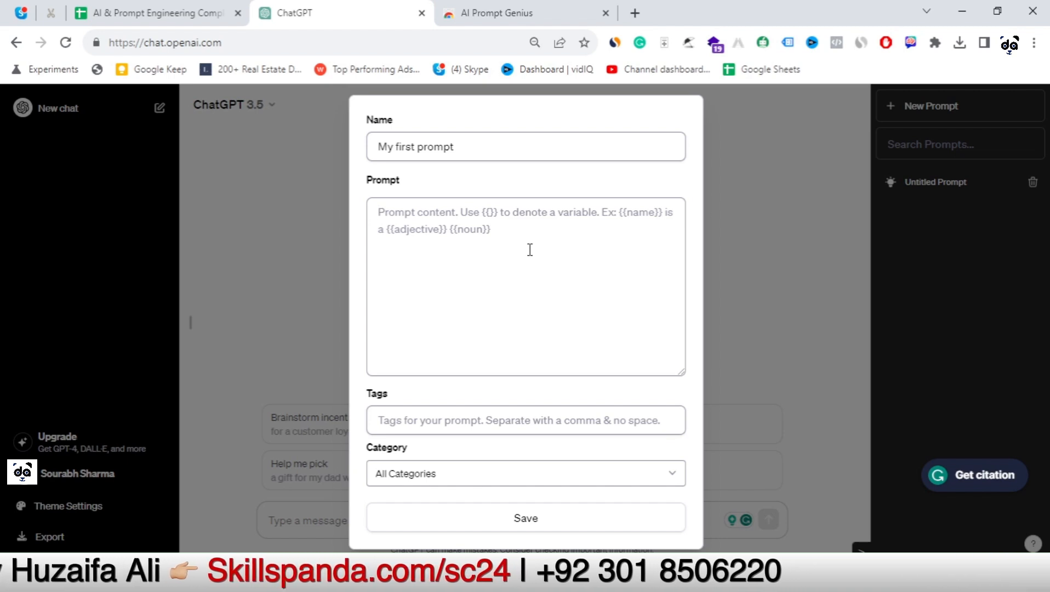
type("Act ")
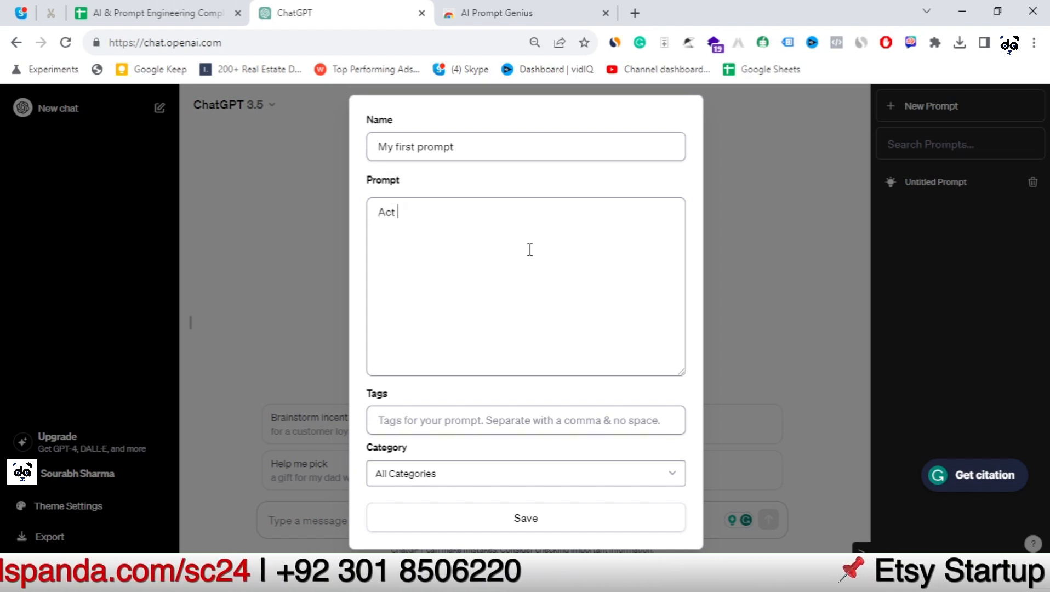
type("as a")
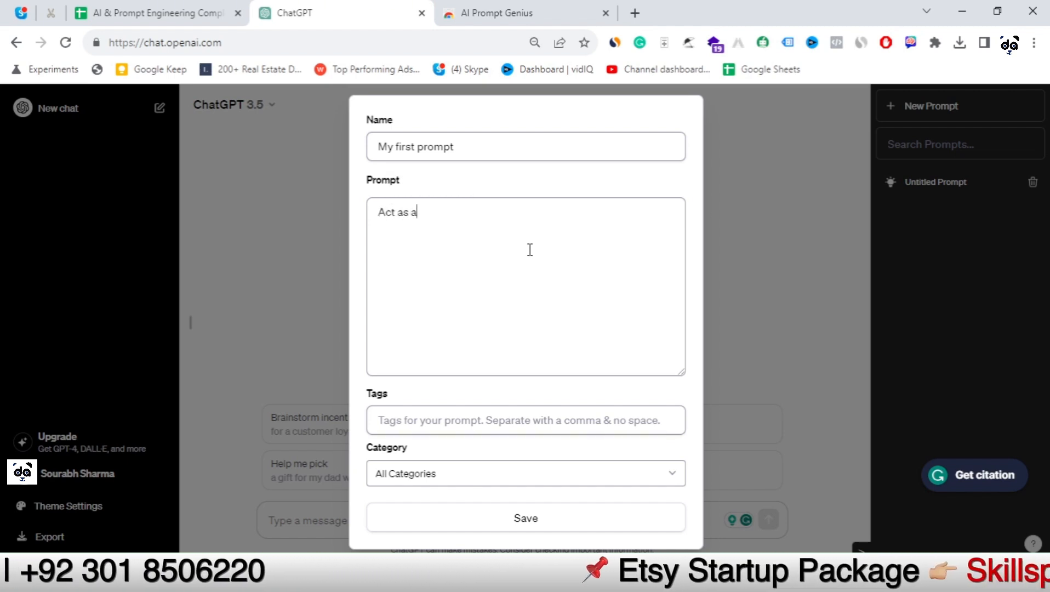
type(" long ")
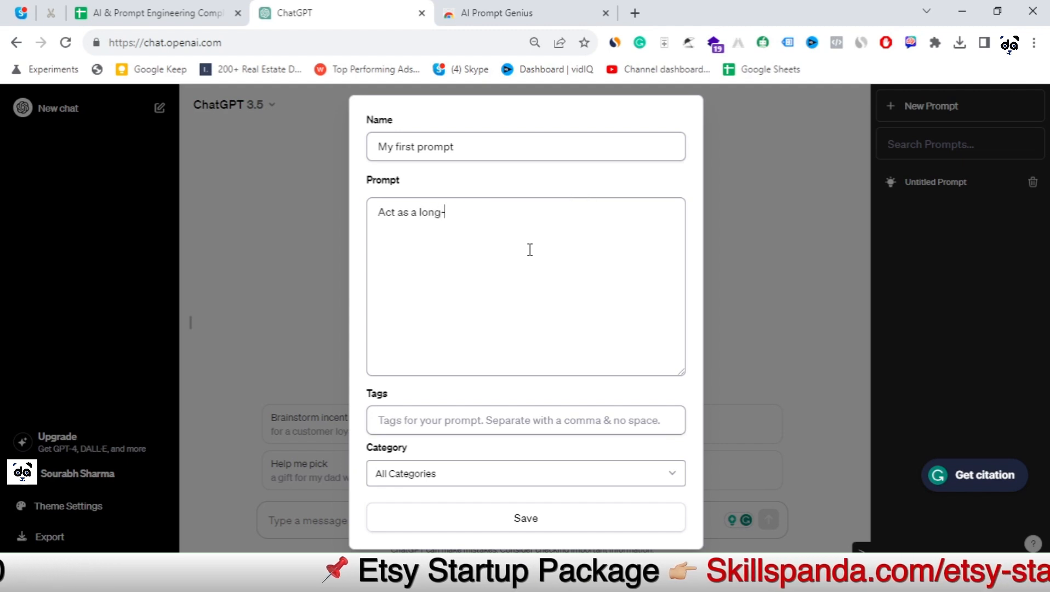
type("form co")
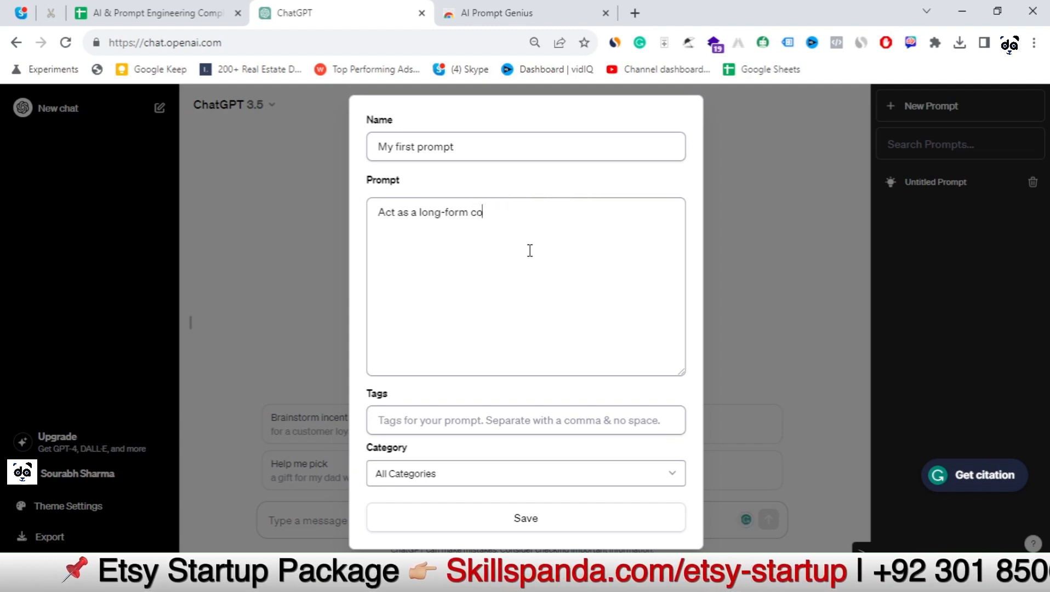
type("ntent writer")
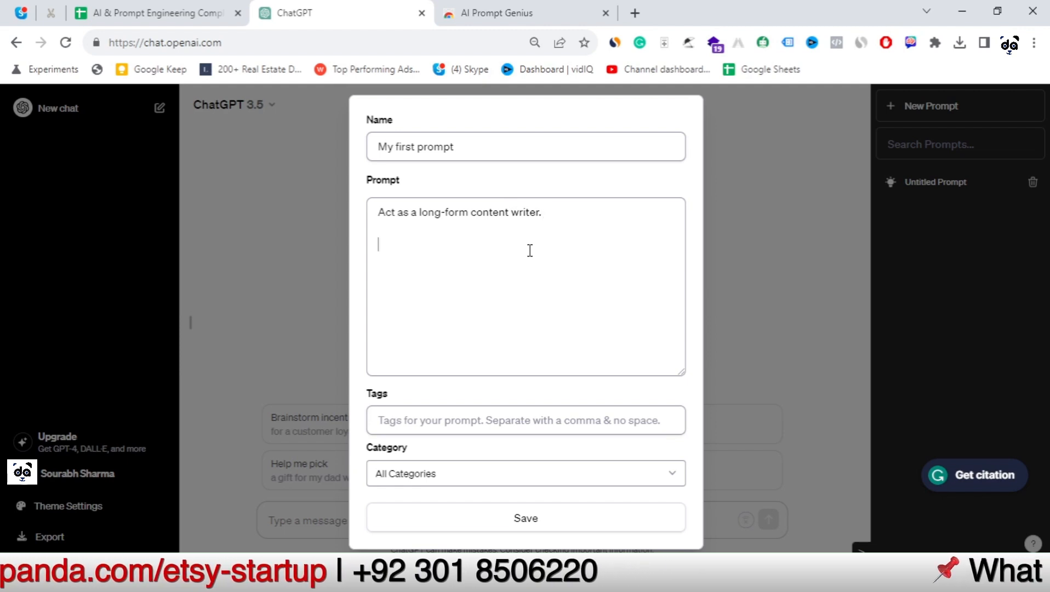
Step: Add a second paragraph to the prompt content: "You need to provide me 150 words of content on the topic of {{}}."
key("Return")
key("Return")
type("You need to provide me 1")
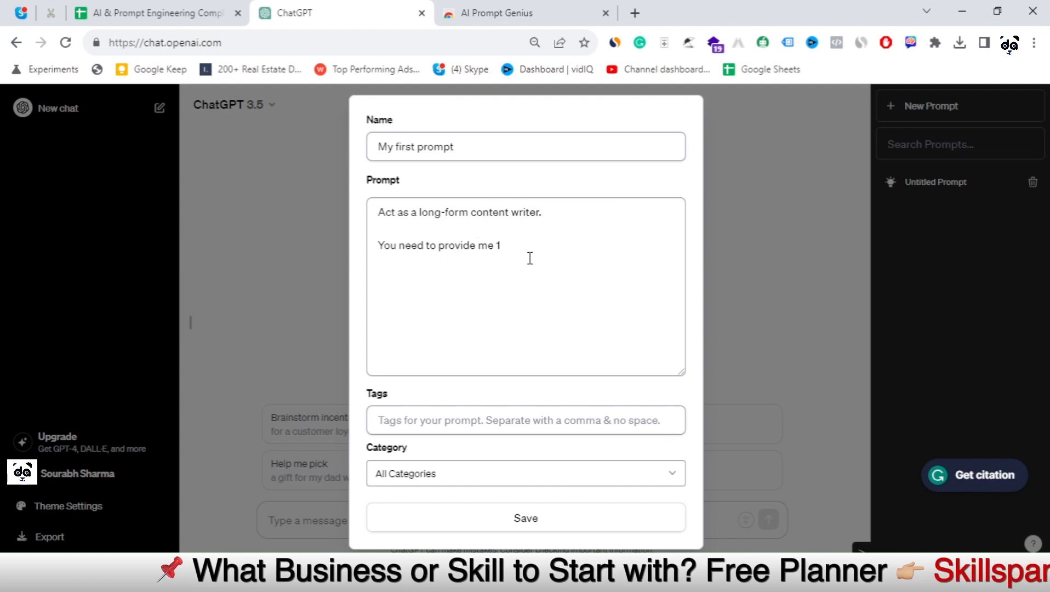
type("50 words of content on the topic of ")
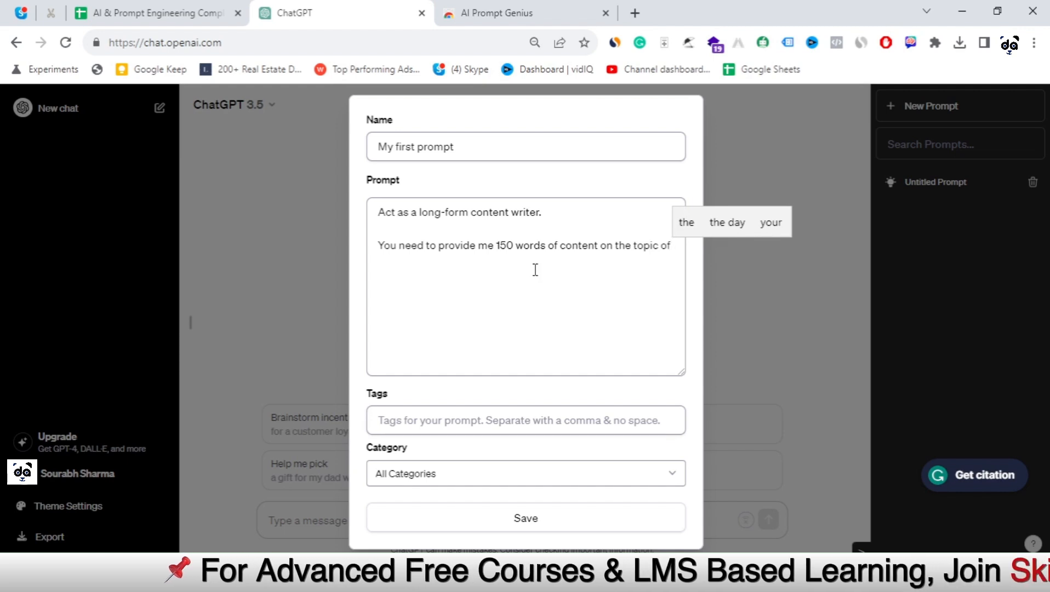
type("{{}}.")
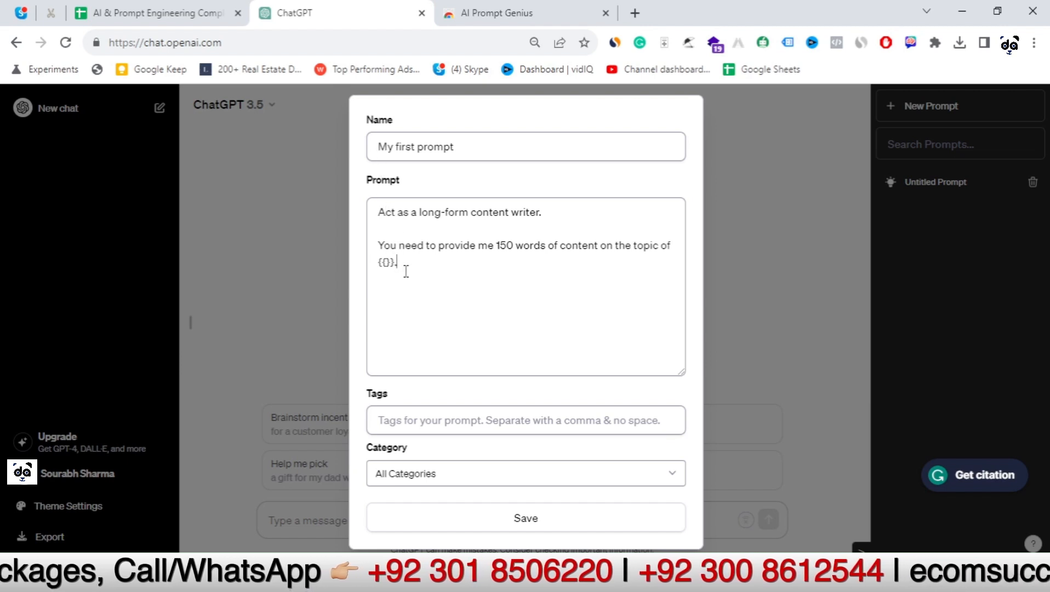
Step: Set the prompt's tags to "content, longformcontent"
left_click(438, 418)
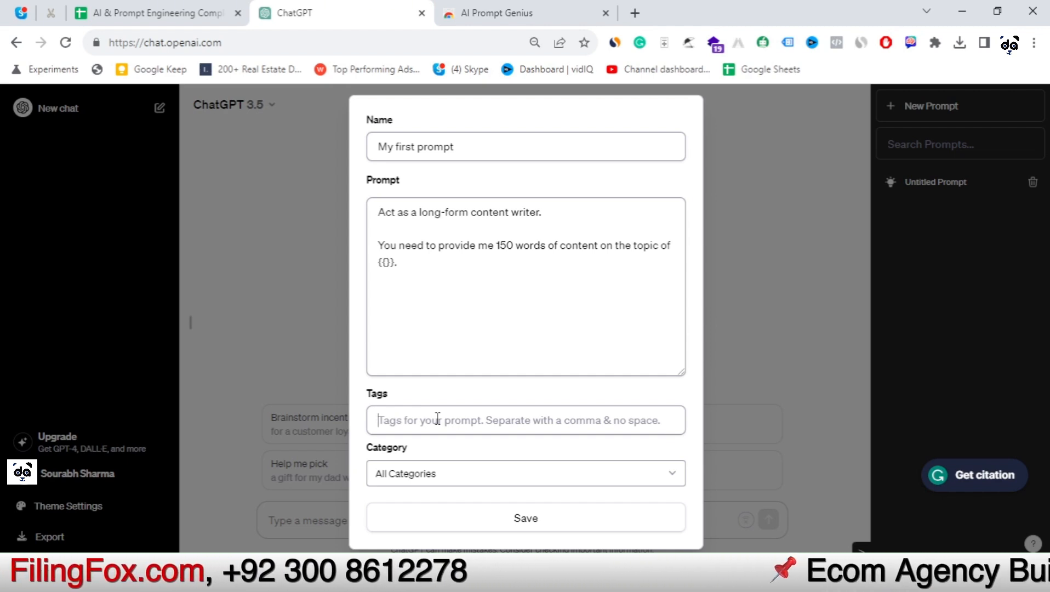
type("content")
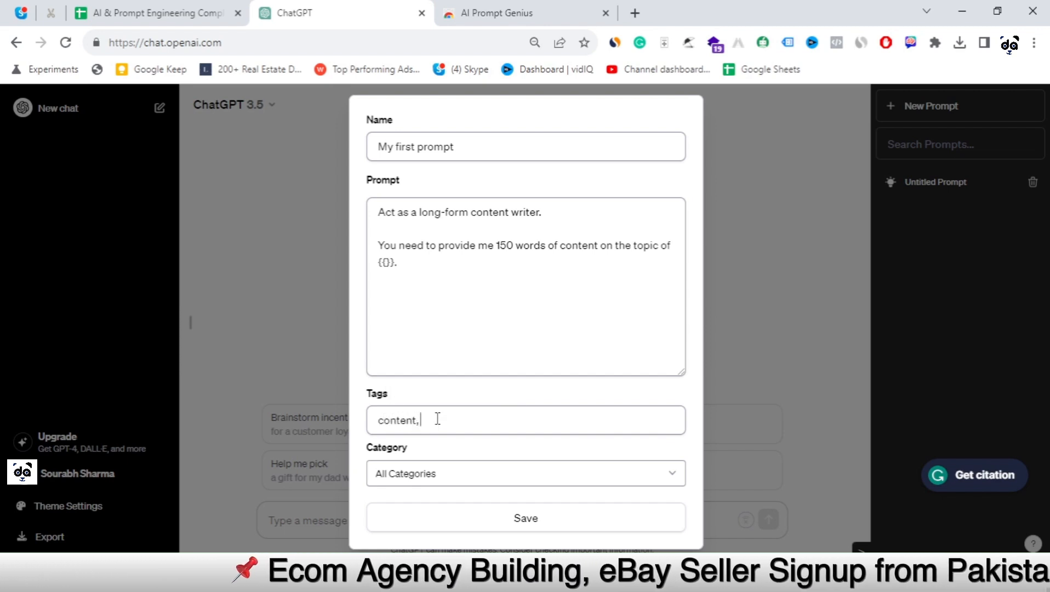
type(", long")
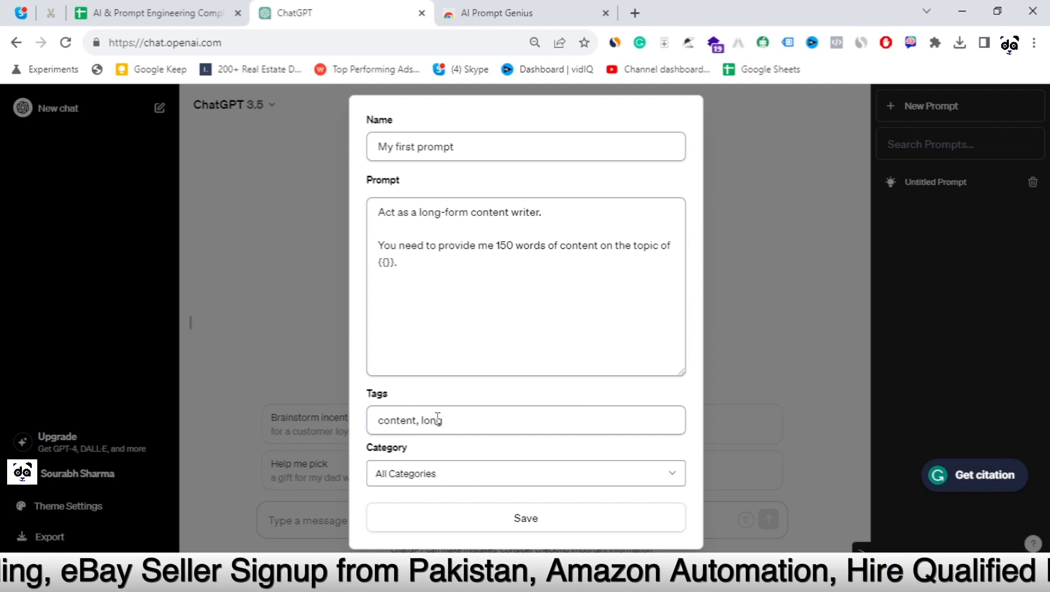
type("form")
key("BackSpace")
key("BackSpace")
type("mr")
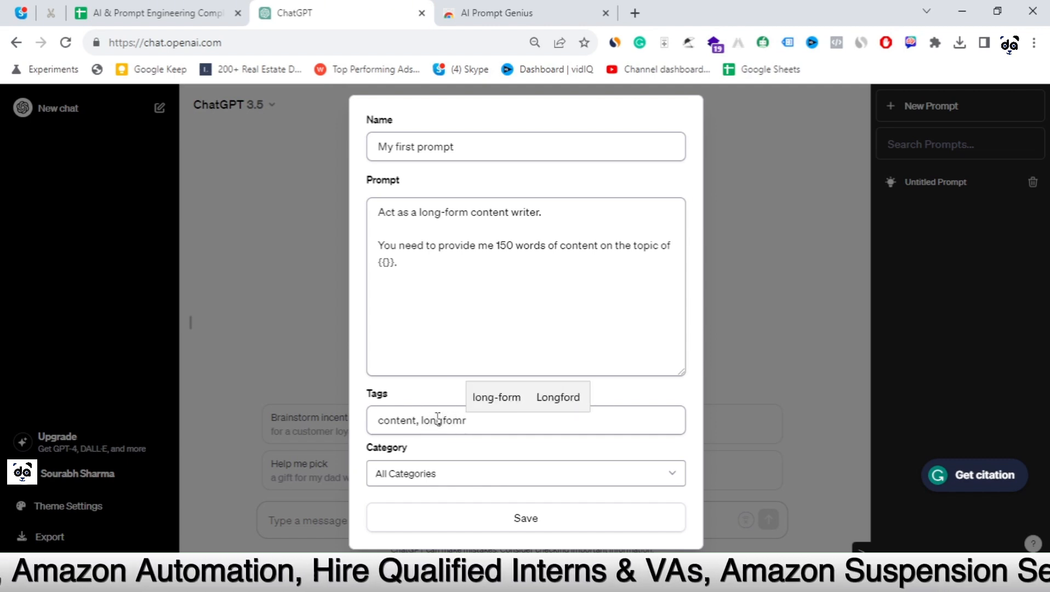
key("BackSpace")
key("BackSpace")
type("rm")
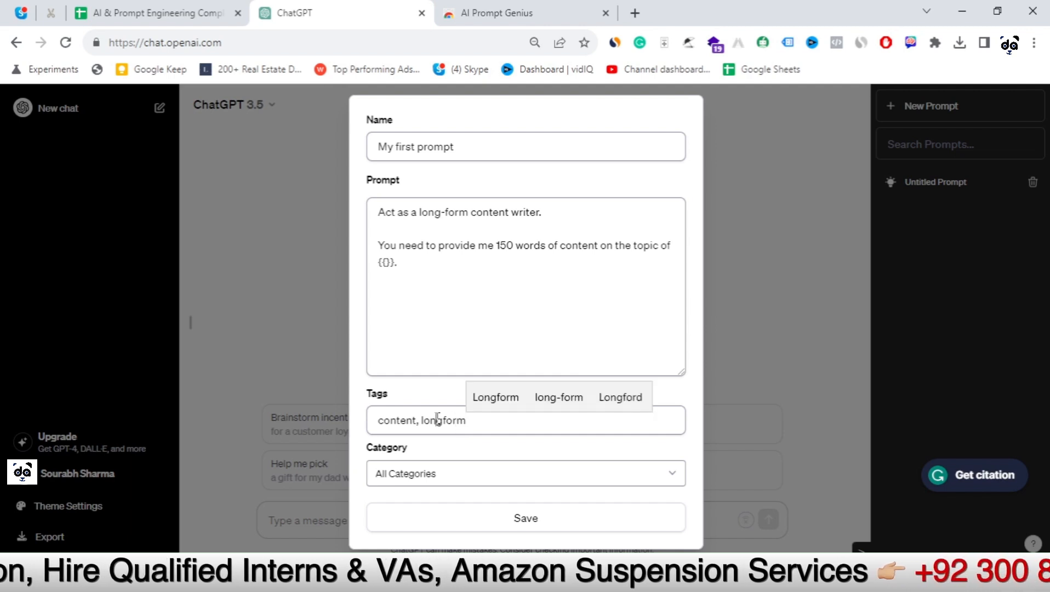
left_click(438, 420)
type("content")
key("BackSpace")
key("BackSpace")
key("BackSpace")
key("BackSpace")
key("BackSpace")
key("BackSpace")
key("BackSpace")
key("BackSpace")
left_click(470, 422)
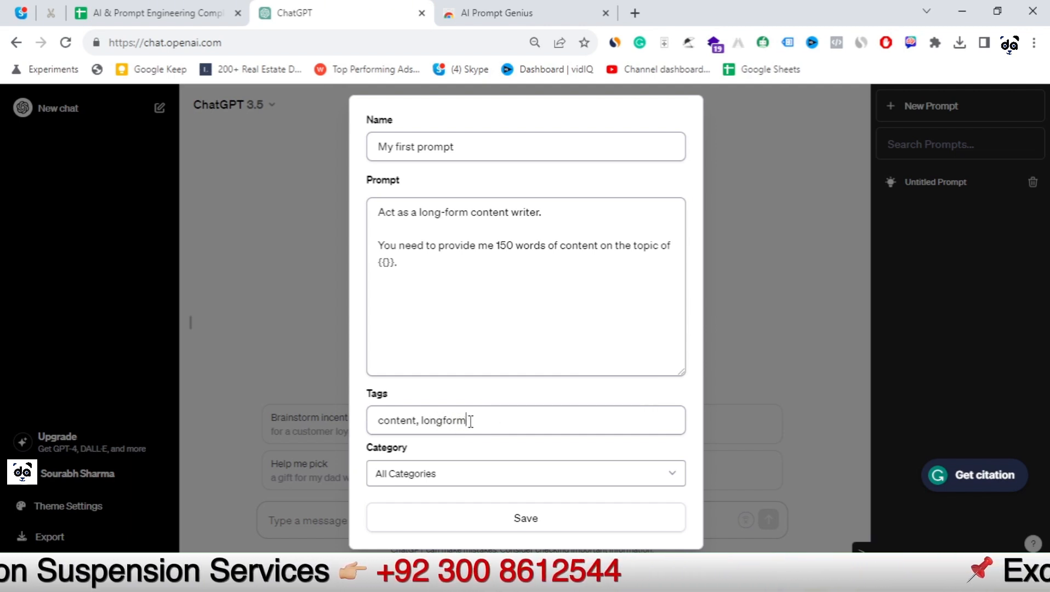
type("contnt")
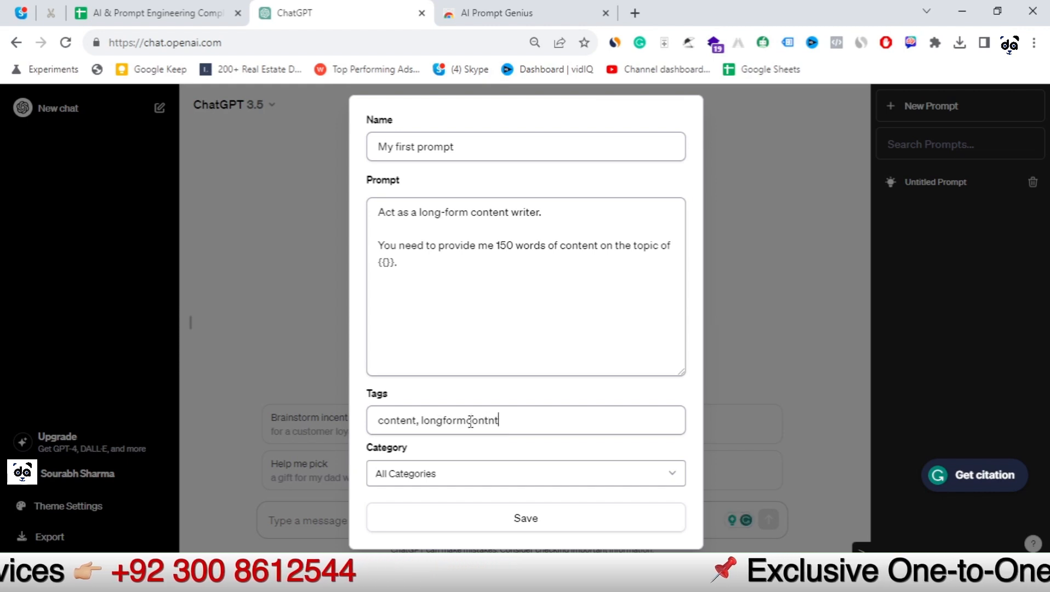
key("BackSpace")
key("BackSpace")
type("ent")
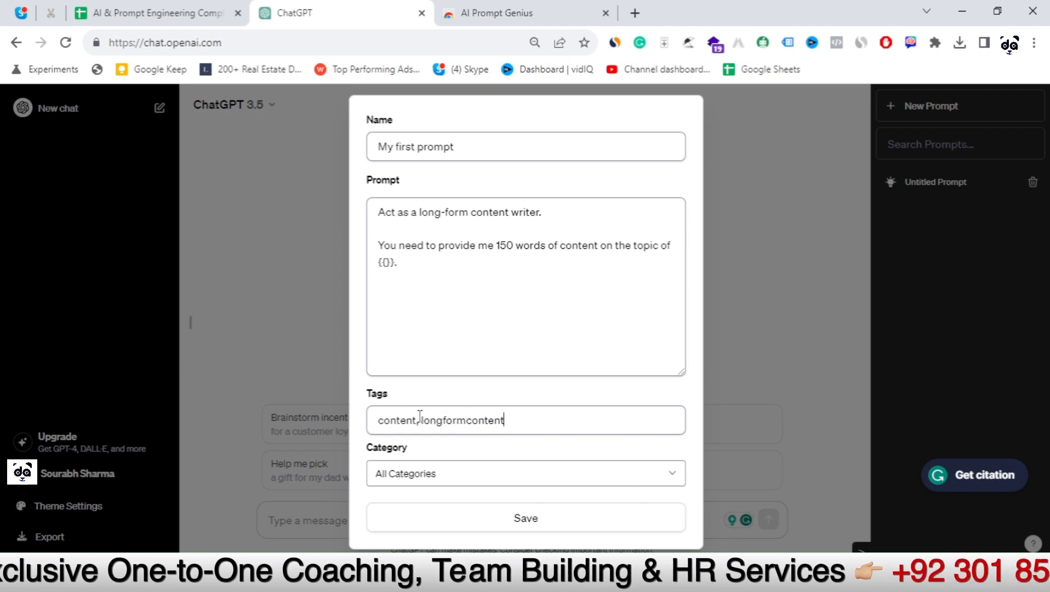
Step: Assign the prompt to the Education & Learning category and save it
left_click(472, 475)
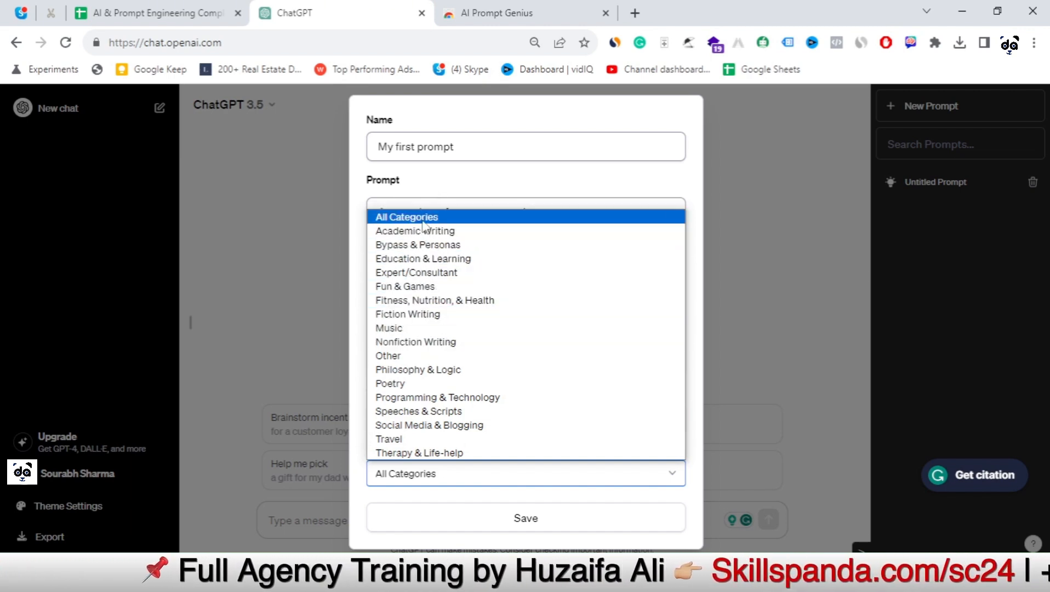
left_click(433, 258)
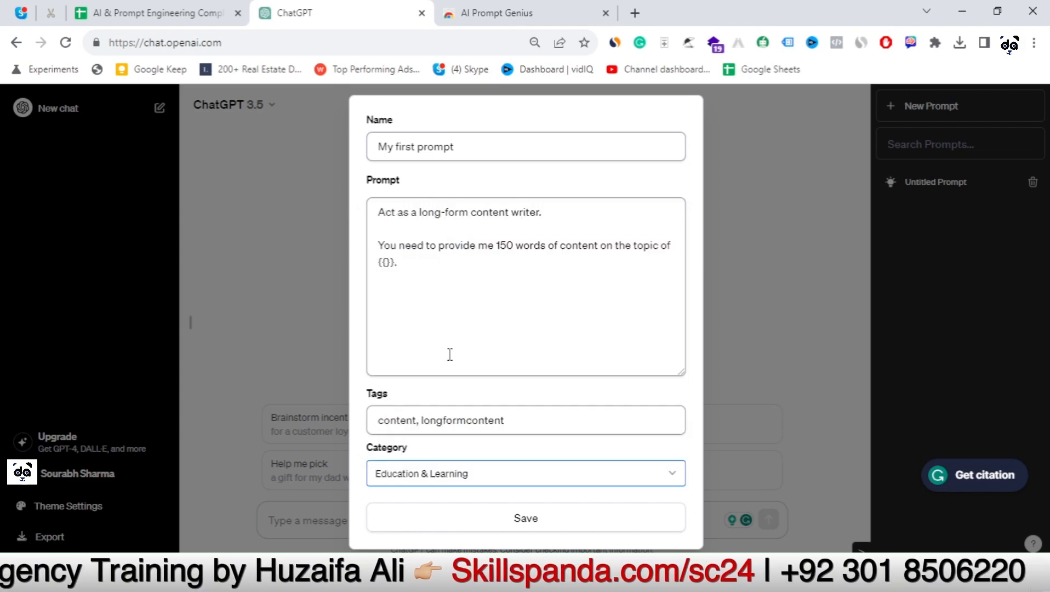
left_click(508, 519)
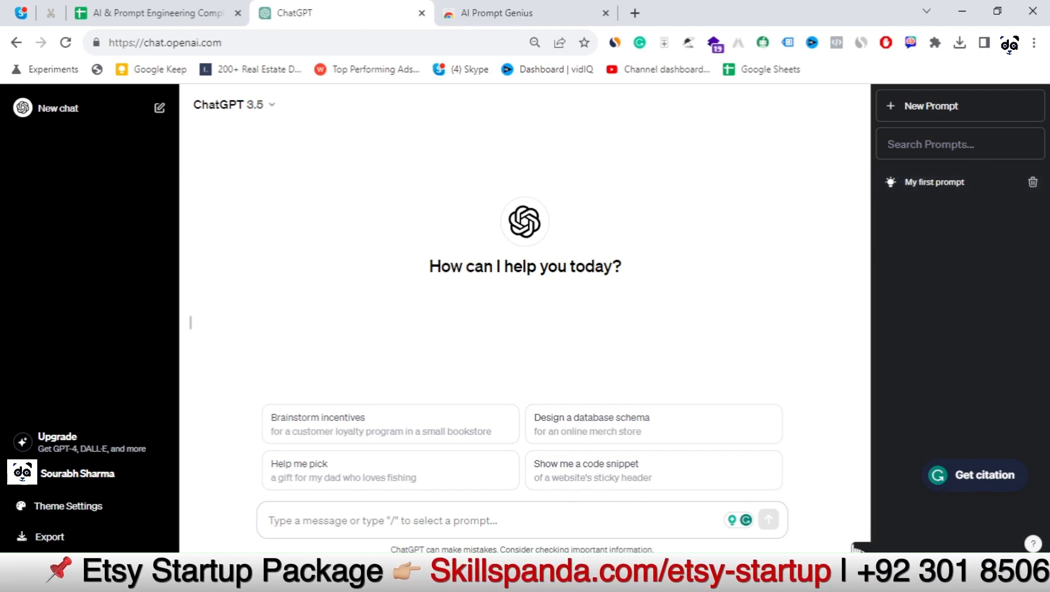
Step: Hide the prompt sidebar, try out My first prompt in the message box with "/", and clear the message
left_click(862, 549)
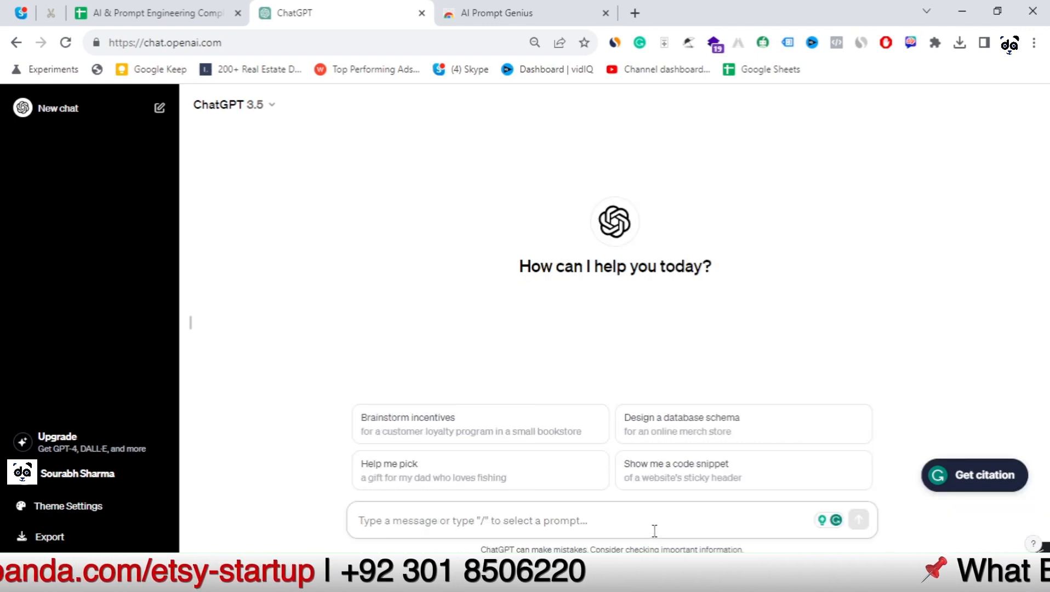
type("/")
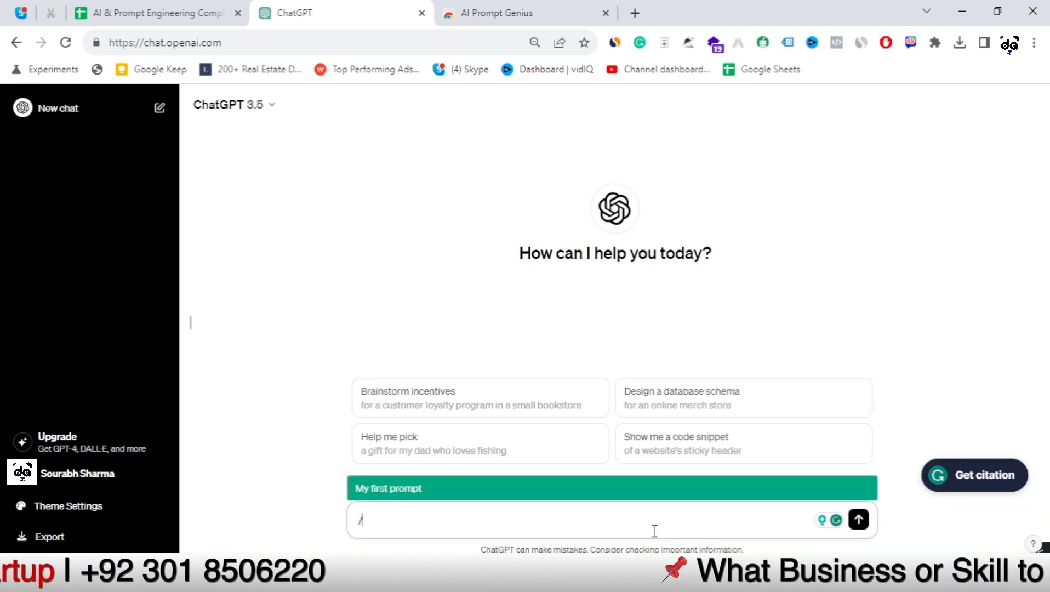
key("Escape")
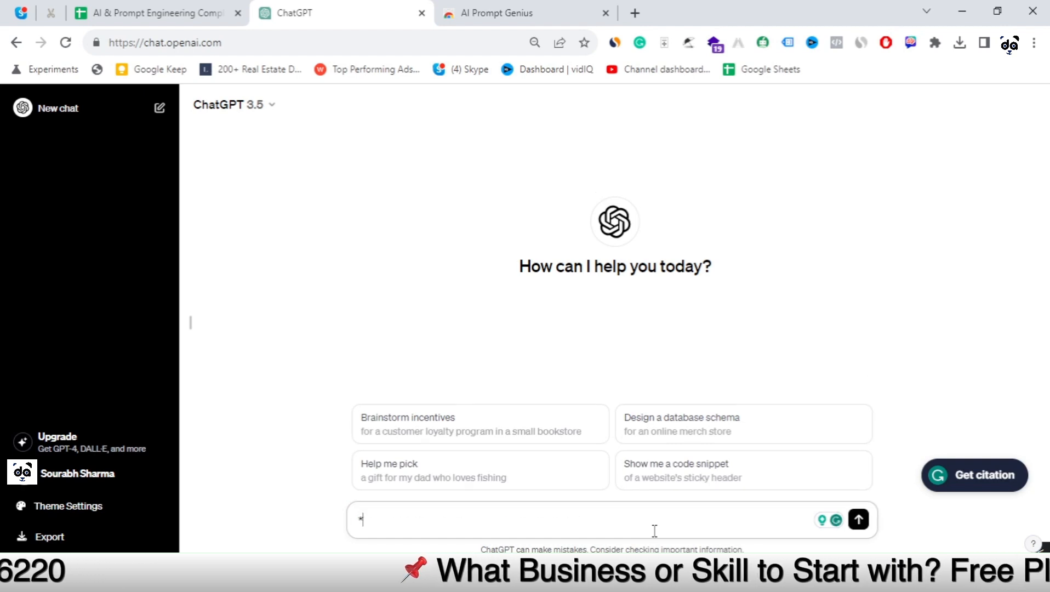
key("BackSpace")
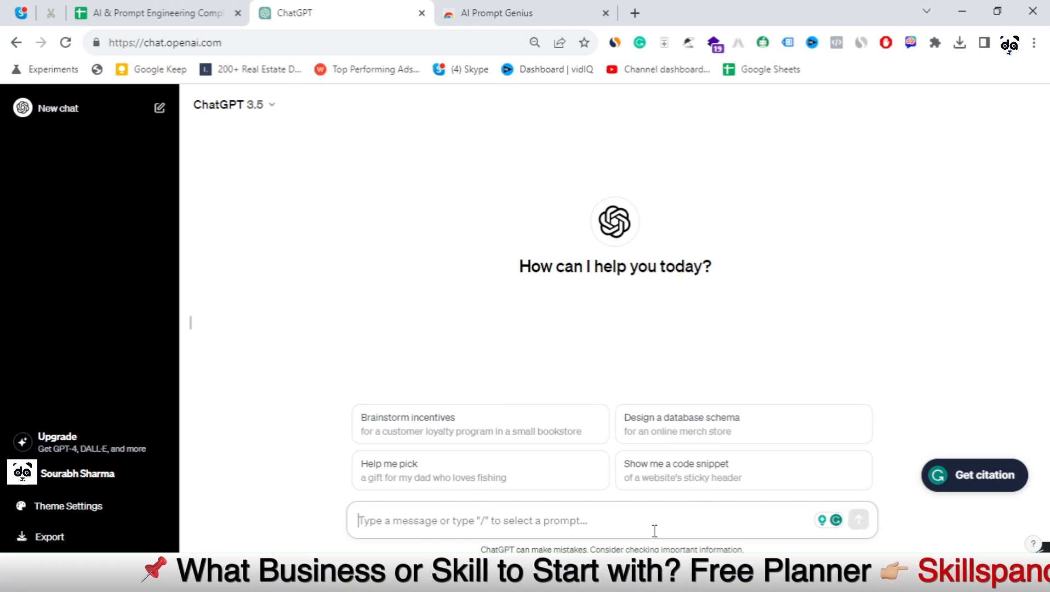
type("/")
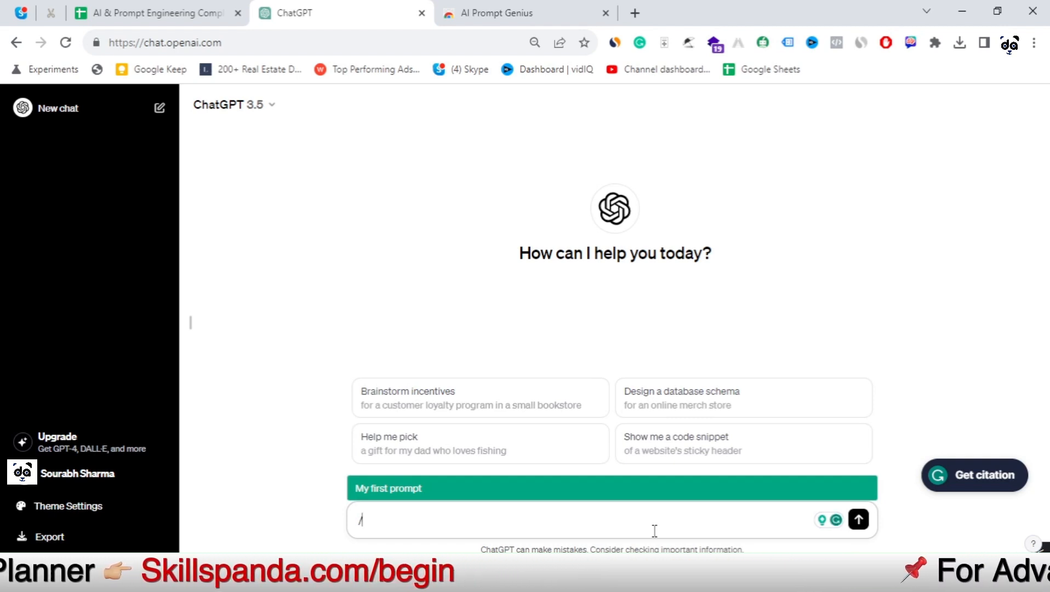
left_click(616, 490)
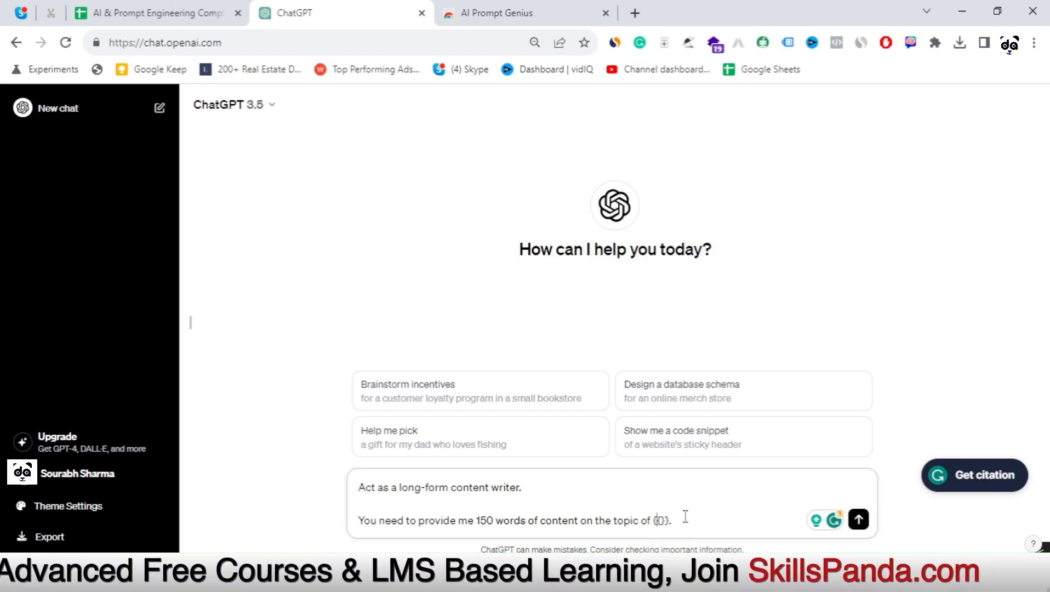
left_click_drag(685, 517, 321, 482)
key("BackSpace")
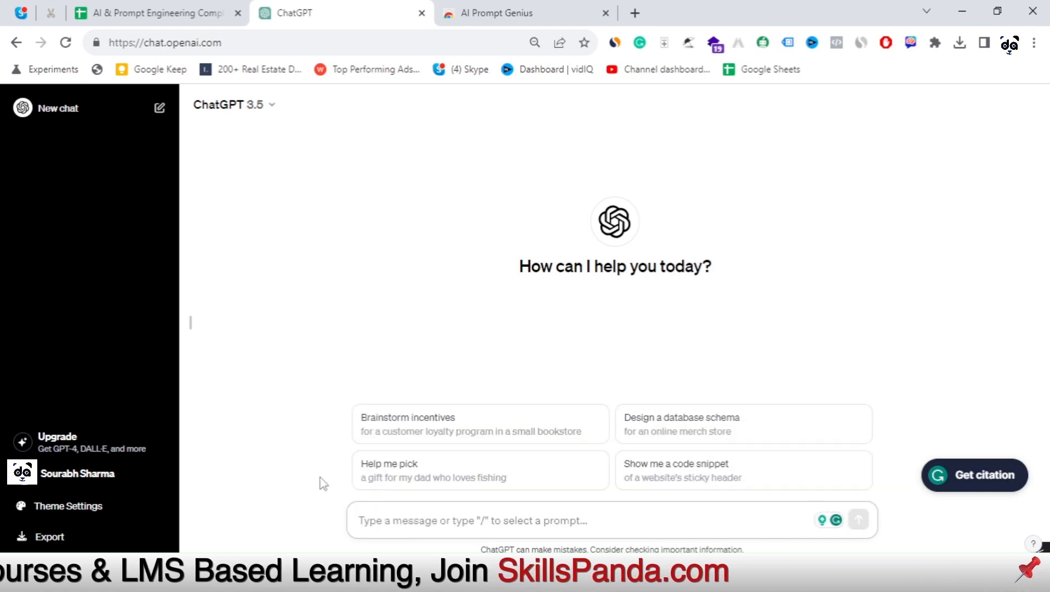
Step: Call up My first prompt with "/" in the empty message box and insert its text
type("/mt")
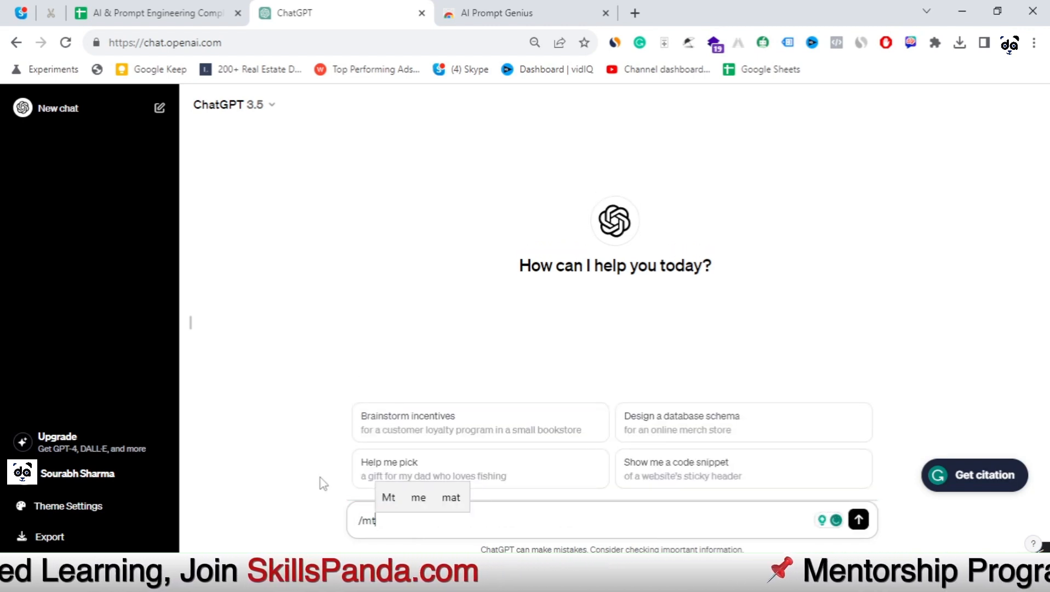
key("BackSpace")
key("BackSpace")
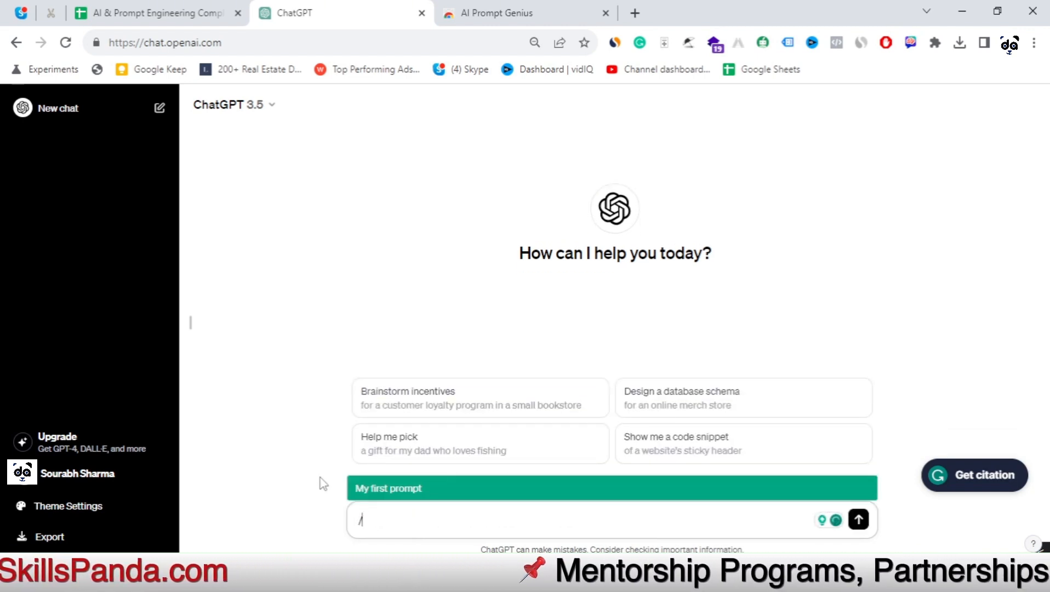
left_click(378, 487)
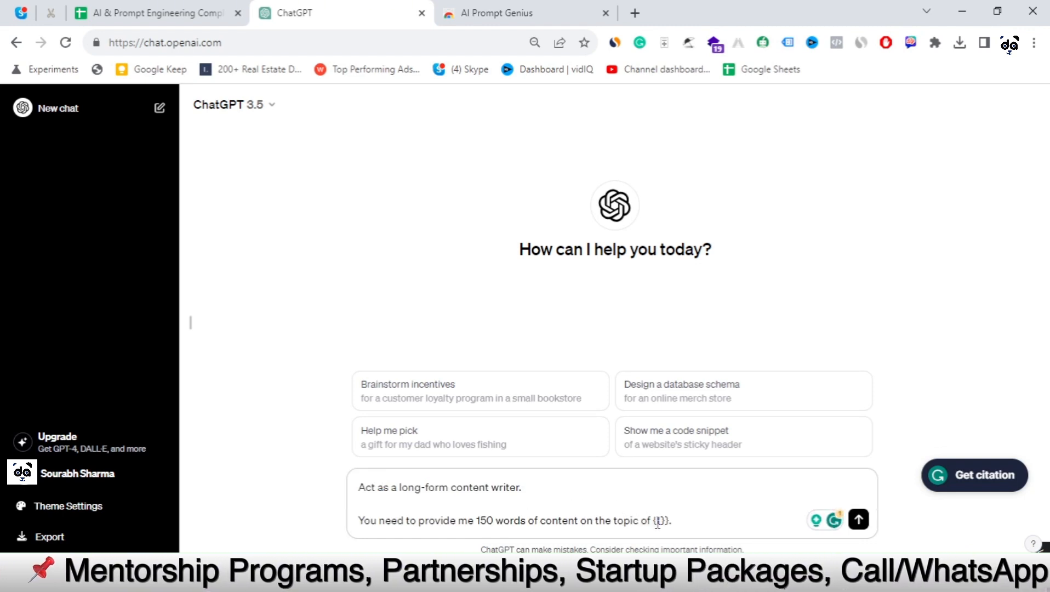
Step: Replace the {{}} placeholder in the message with "best sweets shops in Delhi" and send the prompt
left_click_drag(669, 525, 653, 526)
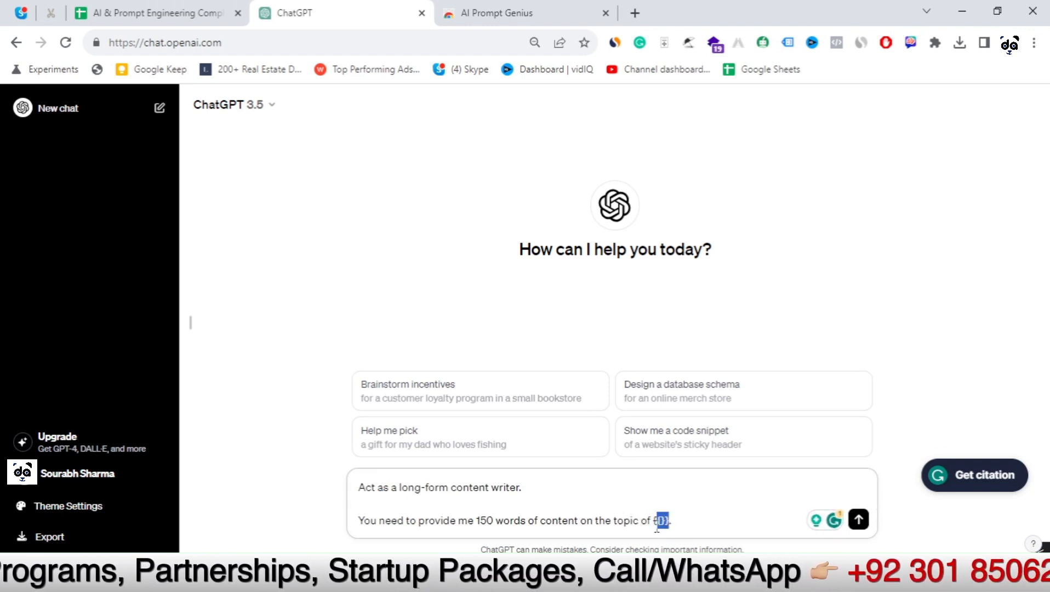
key("BackSpace")
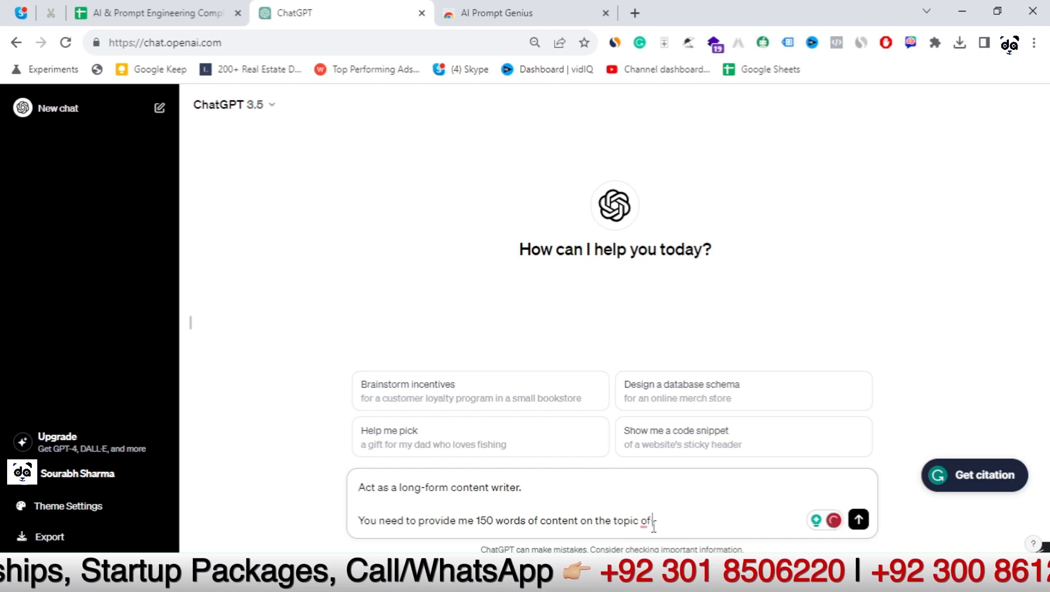
type("best wee")
key("BackSpace")
key("BackSpace")
key("BackSpace")
type("sweets")
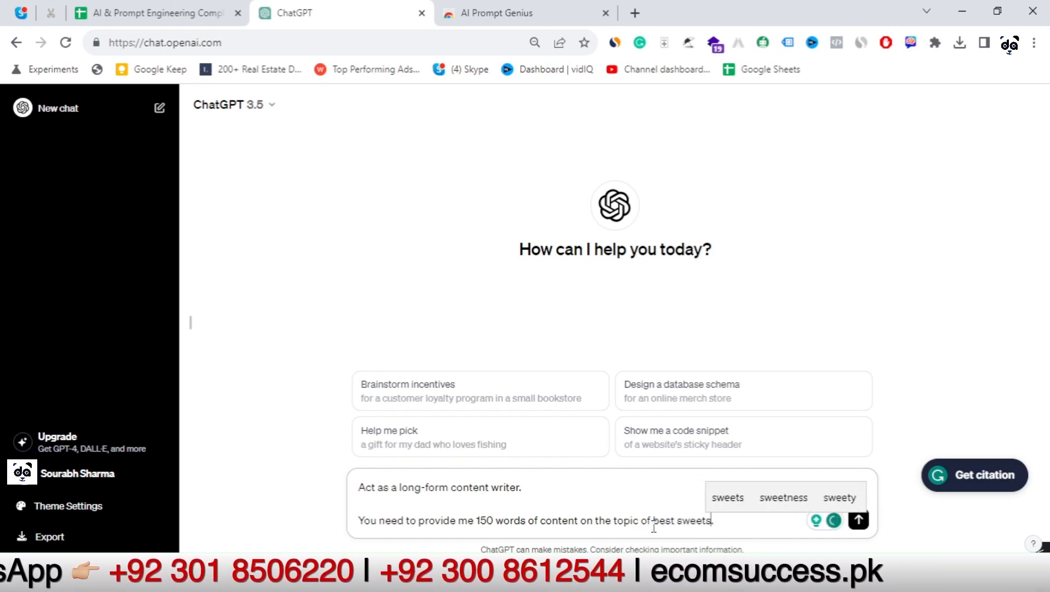
type(" shops in Delhi")
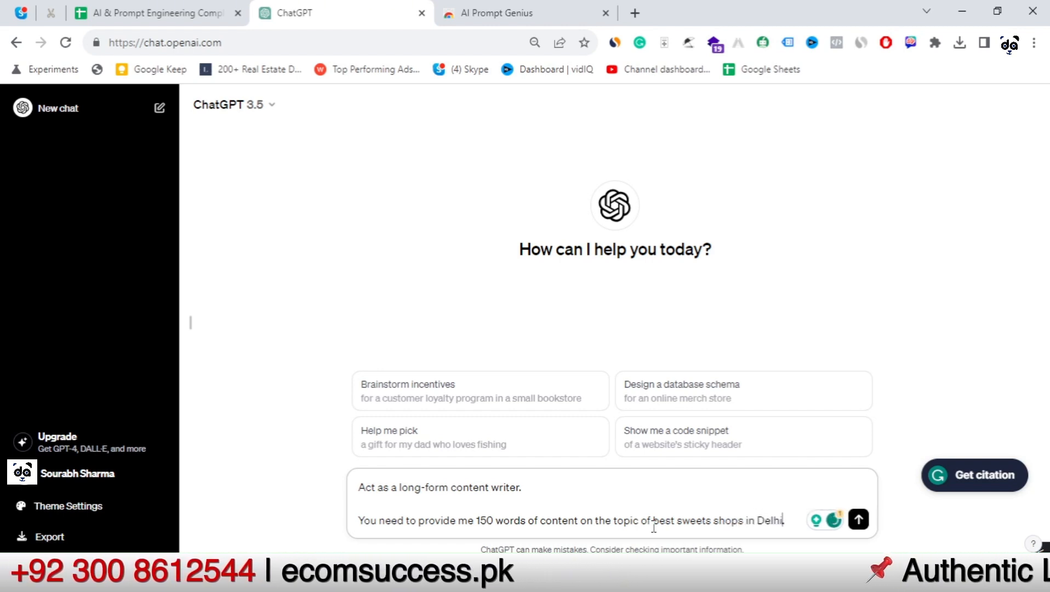
key("Return")
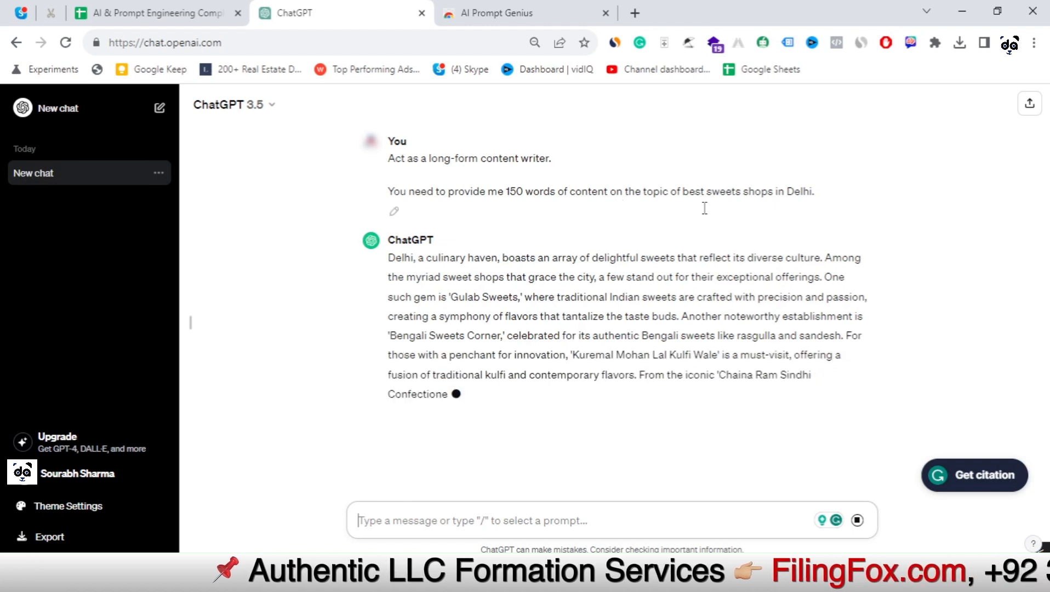
Step: Highlight the sent prompt, show the prompt sidebar again, and insert My first prompt into a follow-up message with "/"
left_click_drag(829, 209, 388, 159)
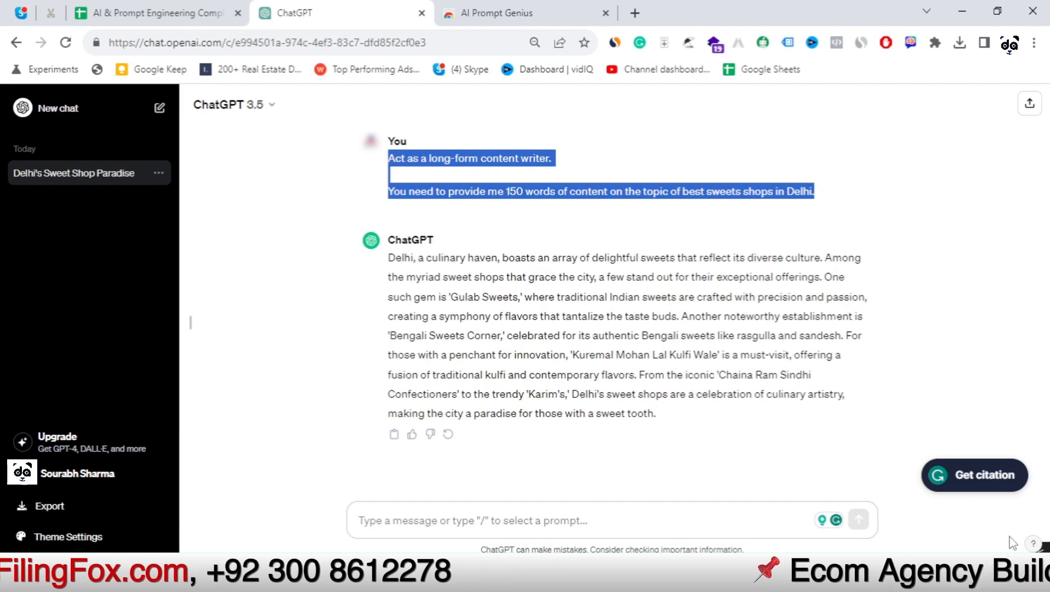
left_click(1043, 550)
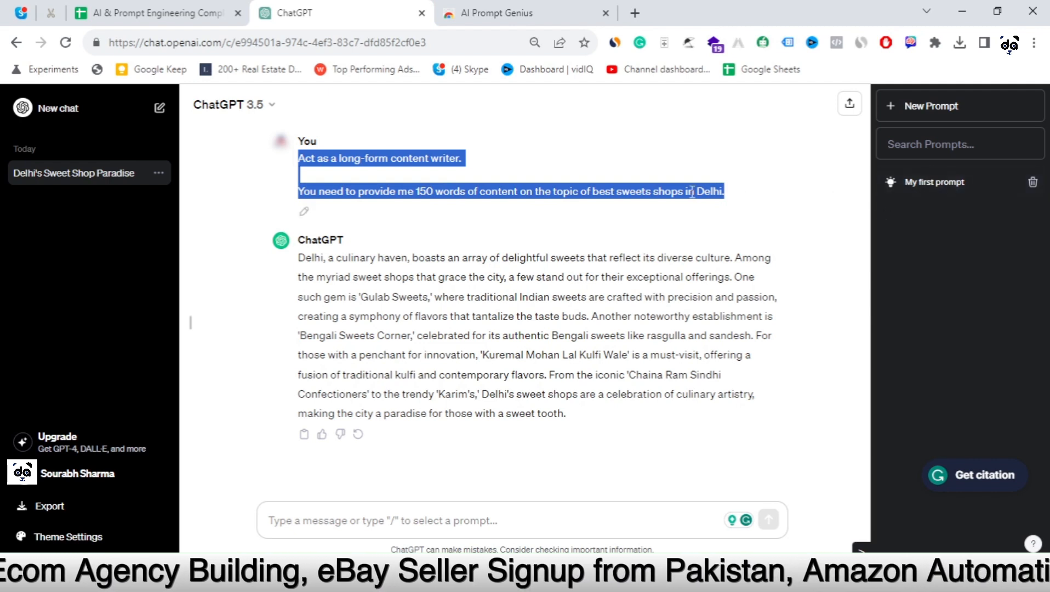
left_click(535, 483)
left_click(500, 526)
type("/")
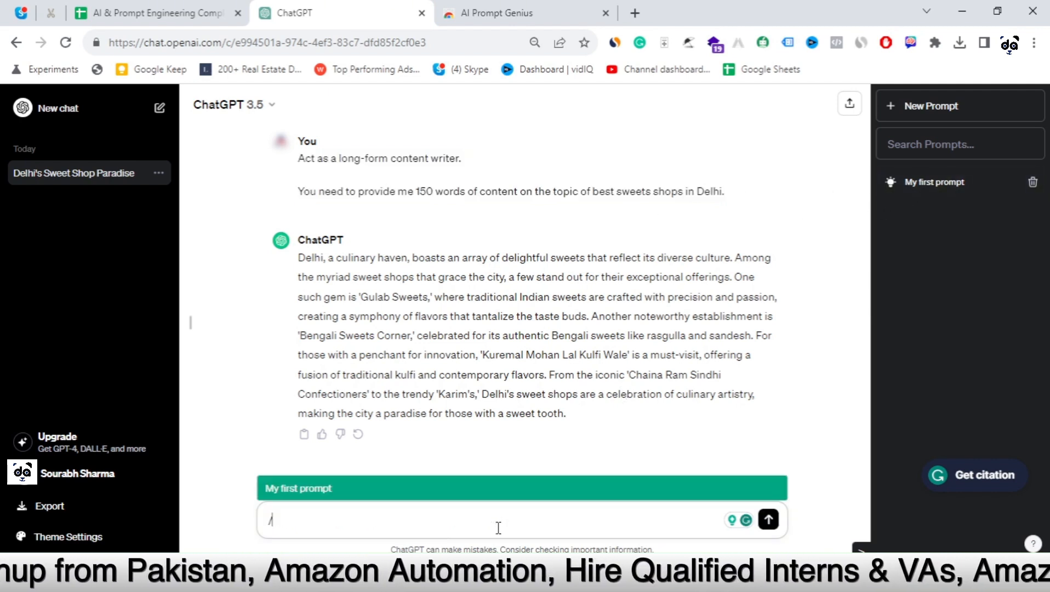
left_click(499, 497)
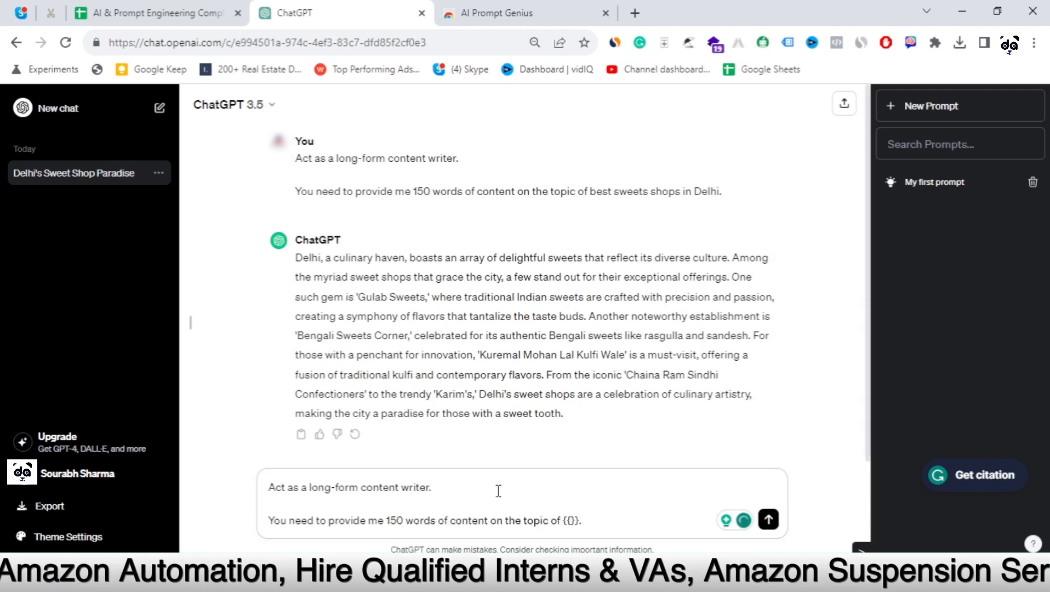
Step: Highlight the {{}} variable and the whole inserted prompt, and cut the text out of the message box
left_click_drag(565, 521, 582, 521)
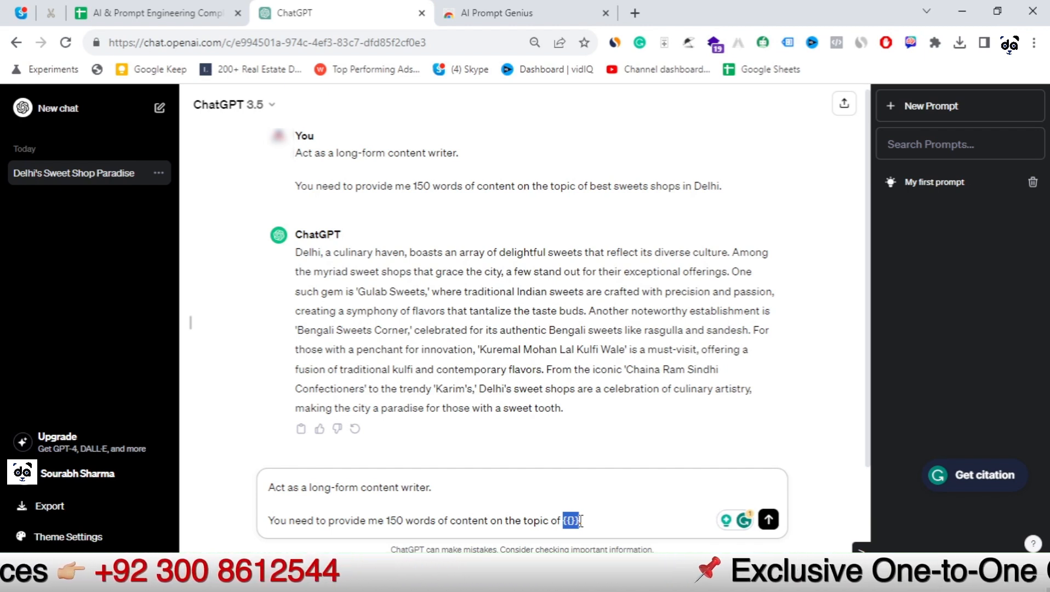
left_click(572, 518)
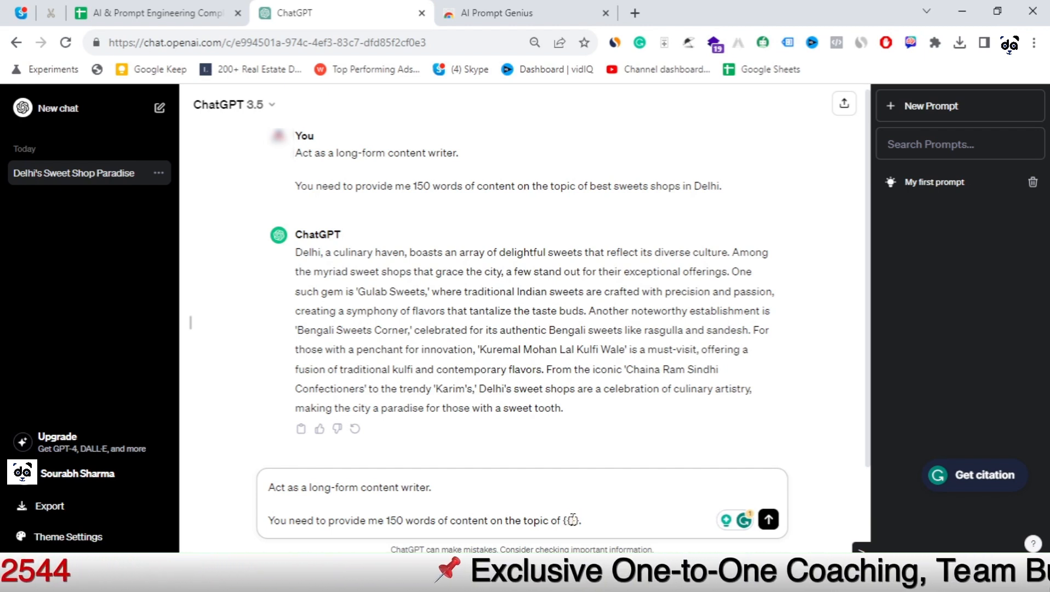
mouse_move(582, 521)
left_mouse_down()
mouse_move(542, 519)
mouse_move(565, 520)
left_mouse_up()
left_click(587, 516)
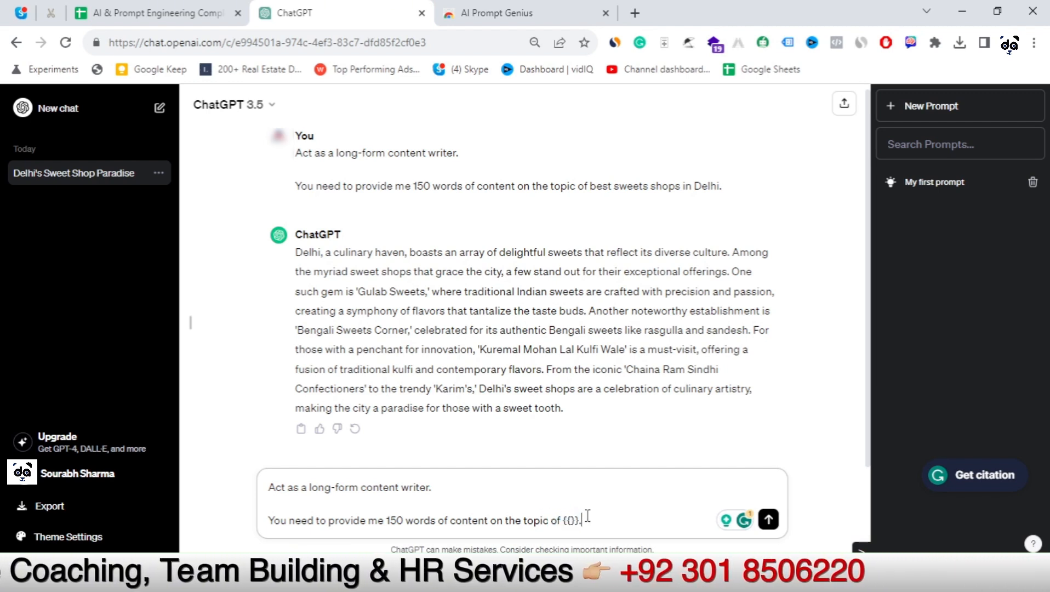
key("shift+Up")
key("shift+Up")
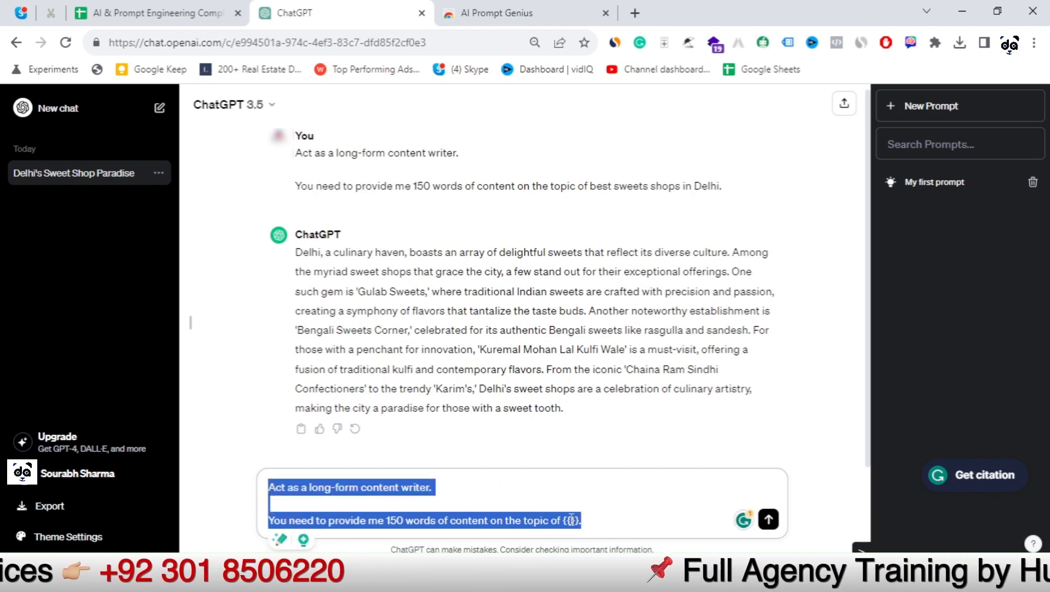
left_click_drag(606, 517, 265, 500)
key("ctrl+x")
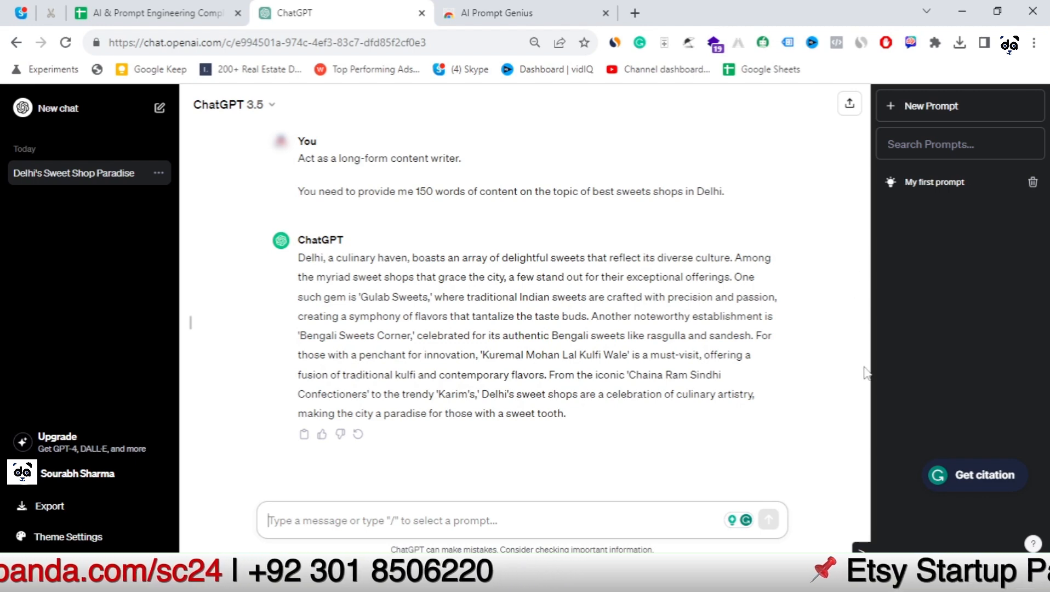
Step: Bring up the saved-prompt suggestions with "/" while the sidebar is hidden, and show the prompt sidebar again
left_click(864, 550)
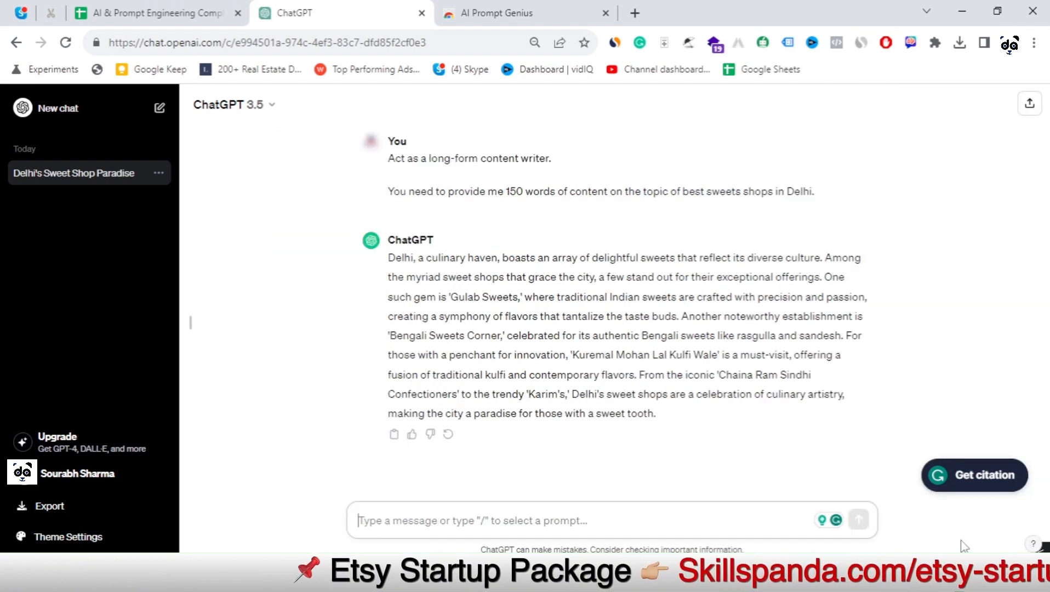
type("/")
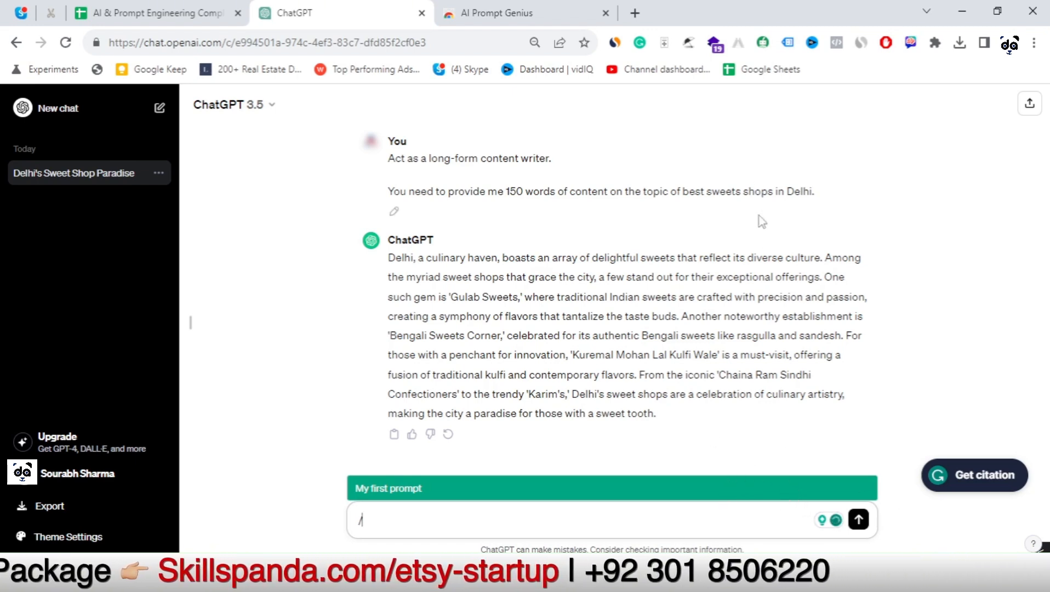
left_click(1035, 543)
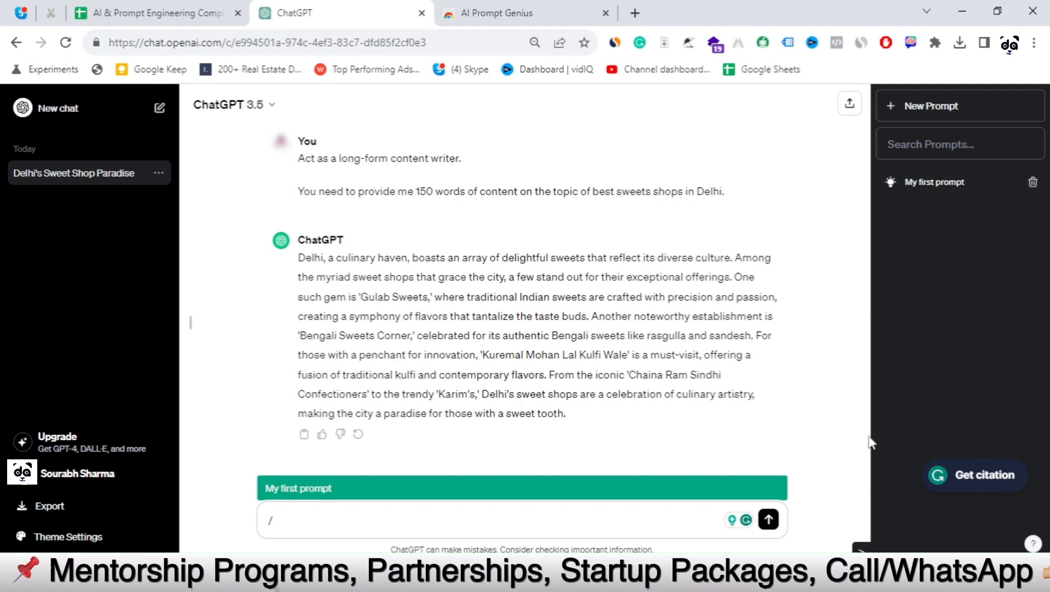
Step: Create a new blank prompt from the ChatGPT sidebar and open it to point out its name and content fields
left_click(903, 116)
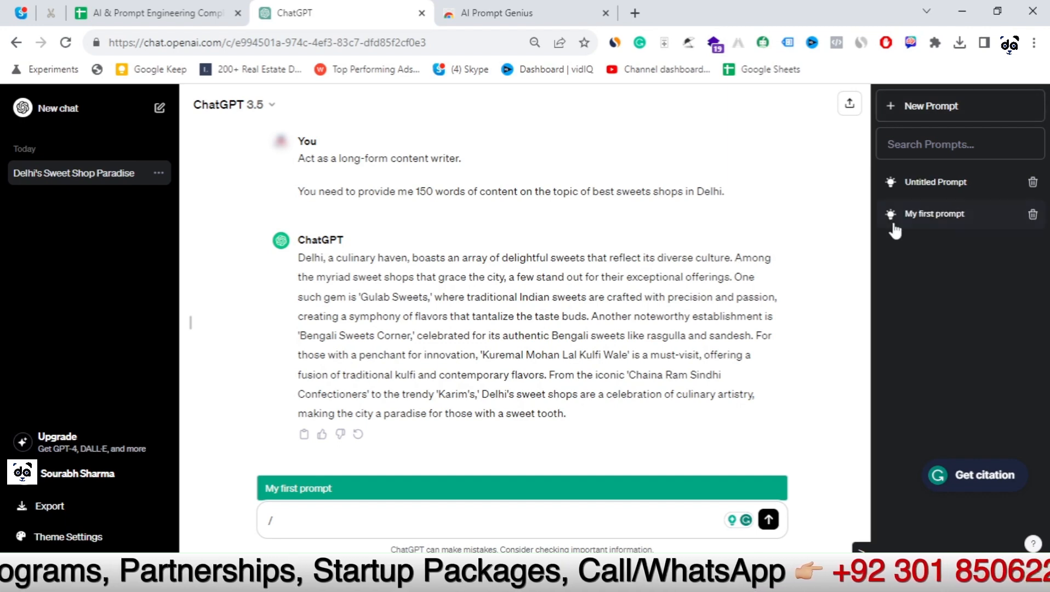
left_click(913, 181)
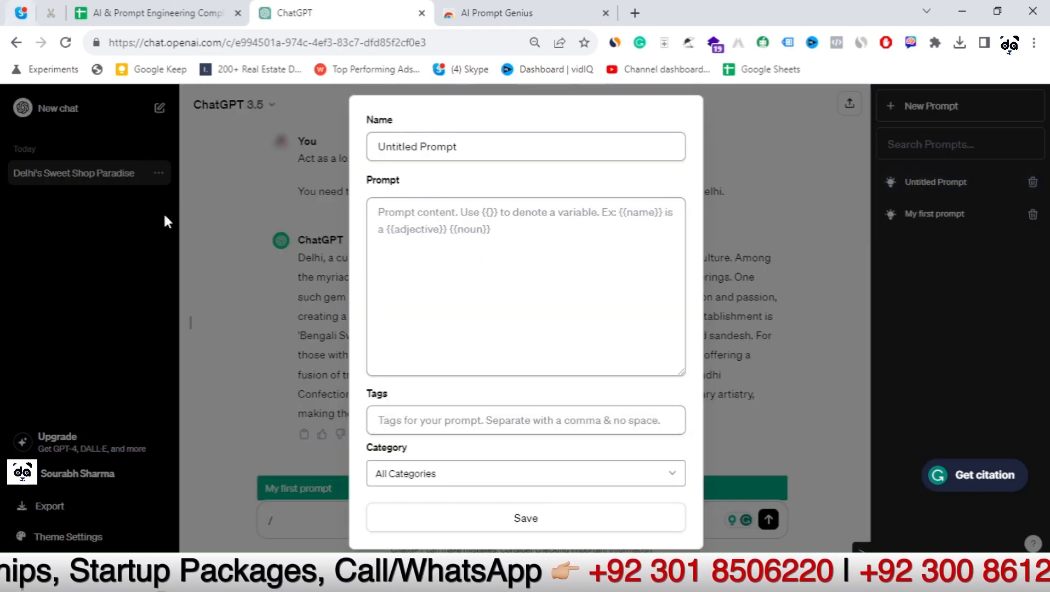
left_click_drag(454, 142, 340, 120)
left_click(425, 235)
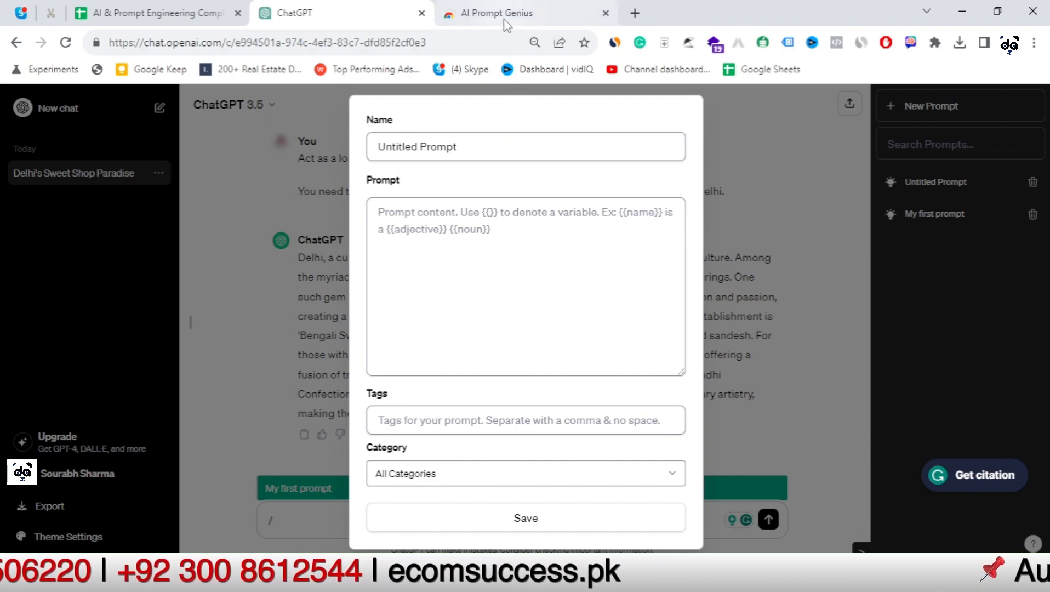
Step: Open the AI Prompt Genius prompt library page, add a new blank prompt there, and compare it with the ChatGPT prompt form
left_click(910, 42)
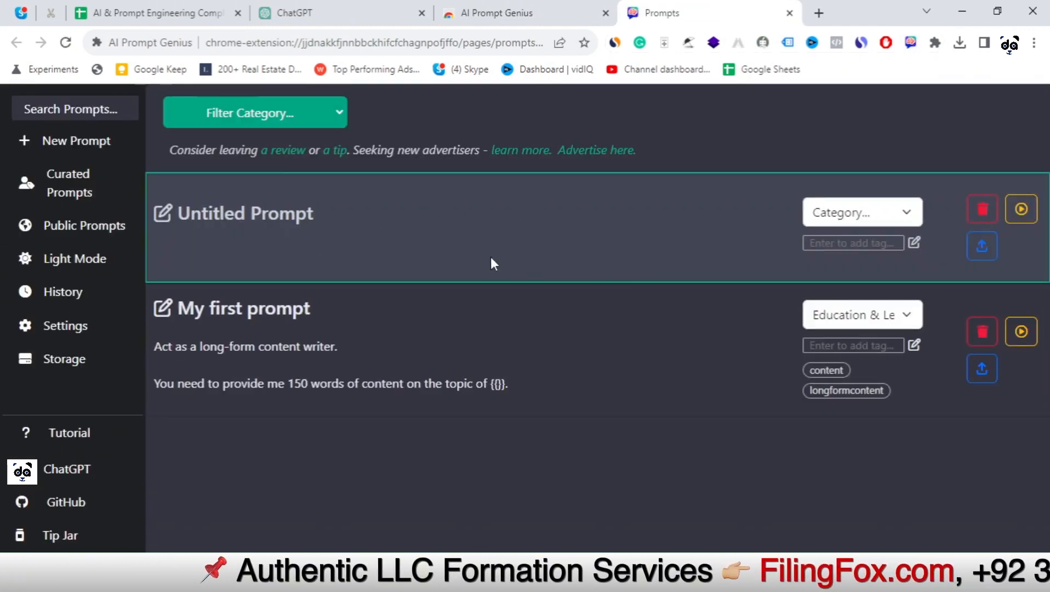
left_click(48, 143)
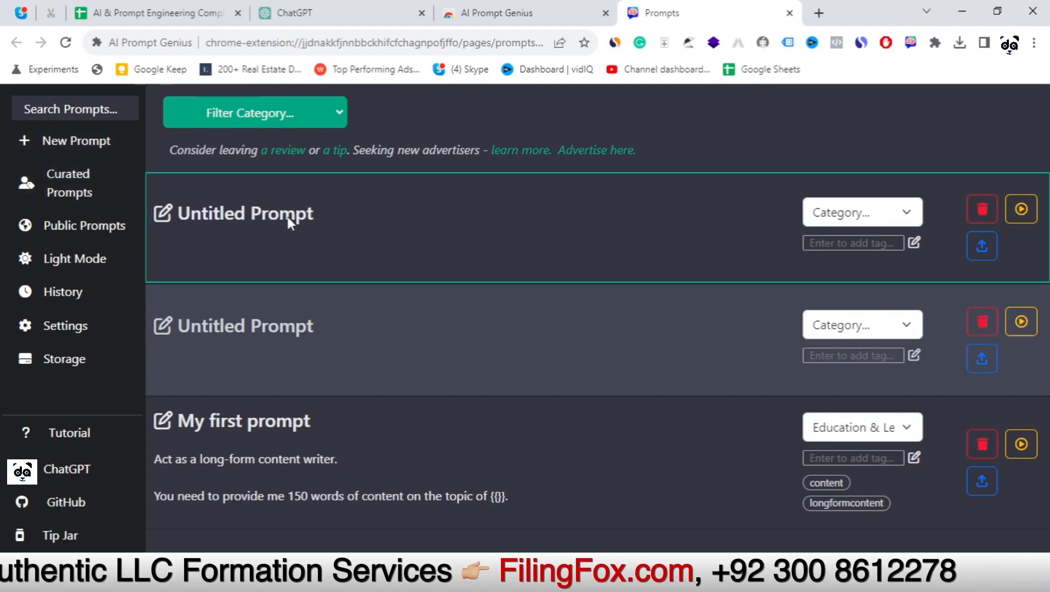
left_click(328, 14)
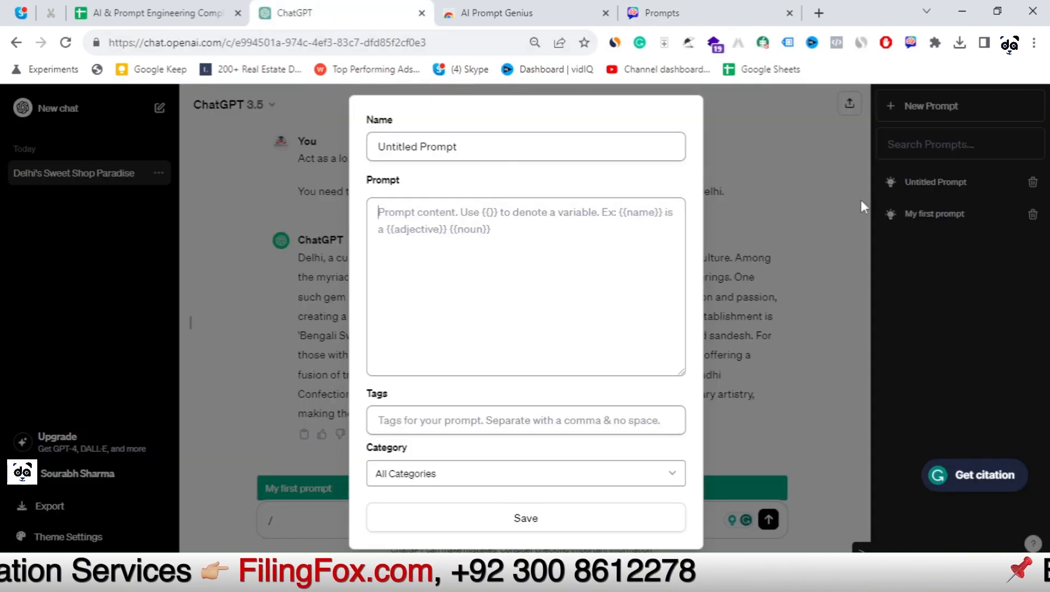
left_click(626, 15)
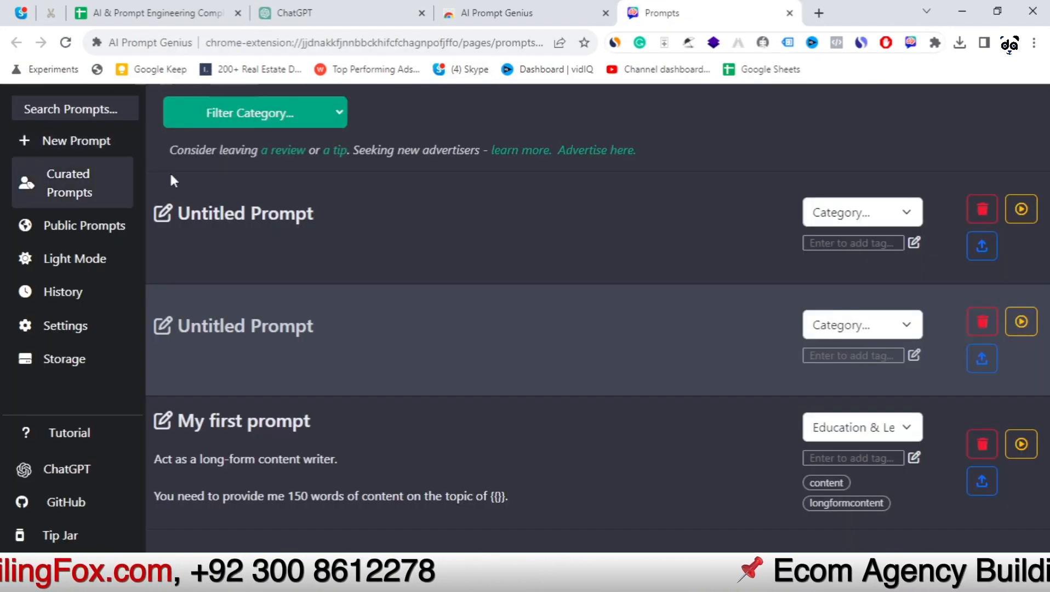
Step: Examine the editable title, content and tag fields and the category choices of the topmost untitled prompt
left_click(168, 213)
triple_click(219, 203)
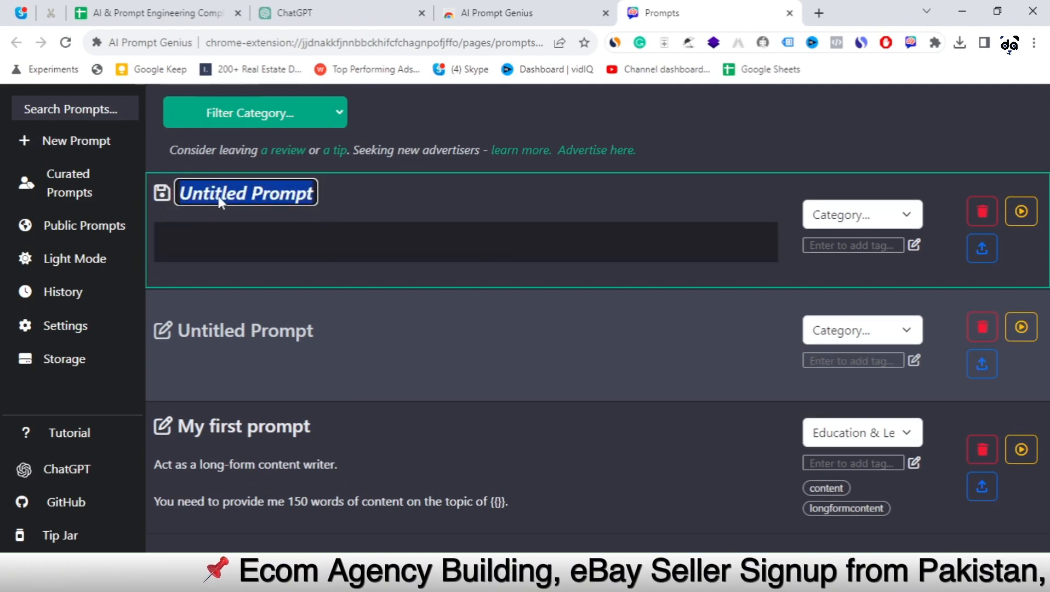
left_click(282, 236)
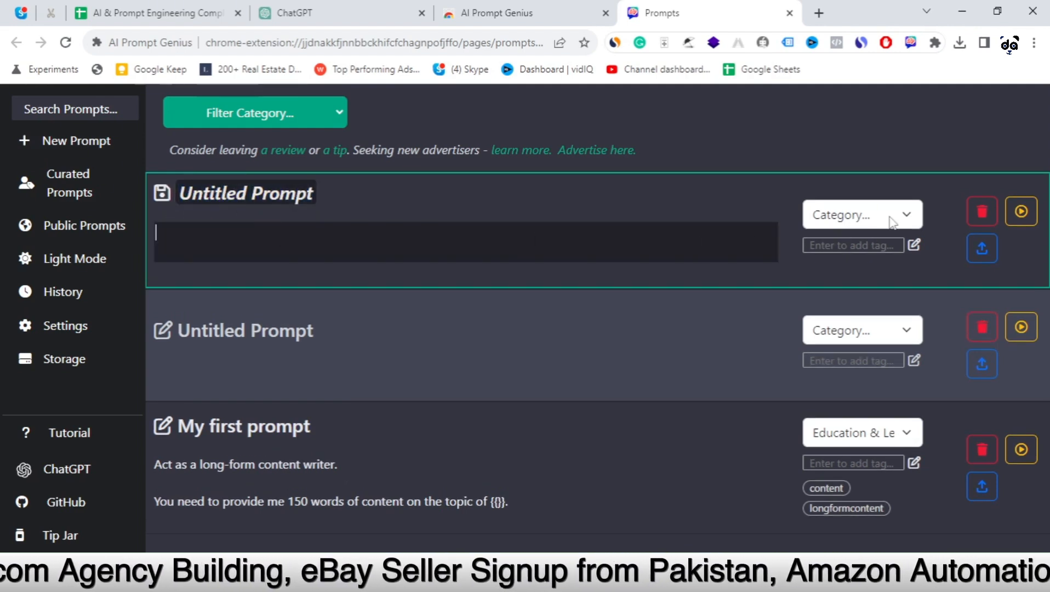
left_click(858, 246)
left_click(877, 217)
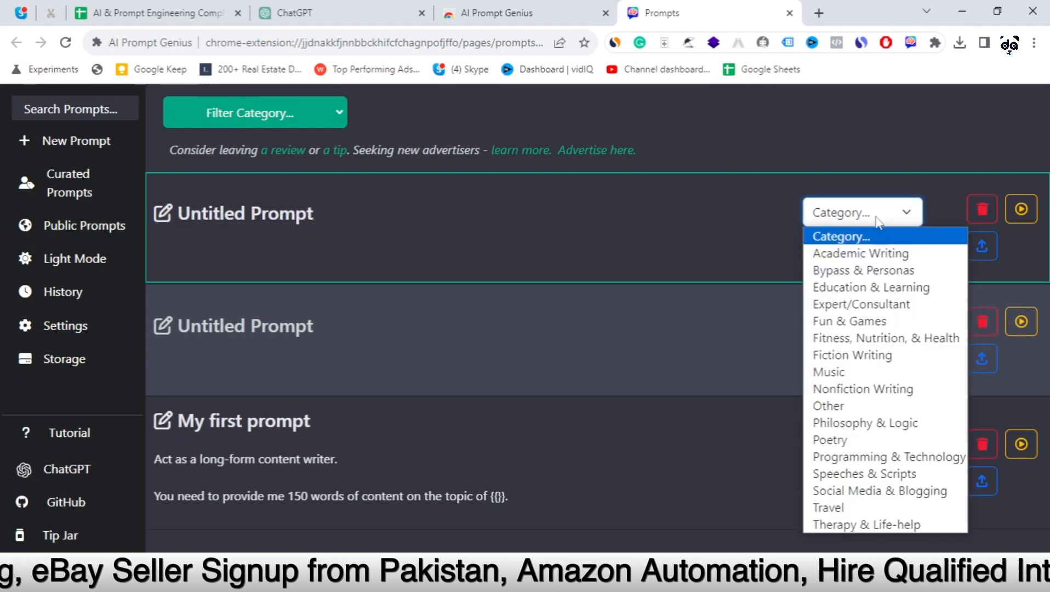
left_click(864, 215)
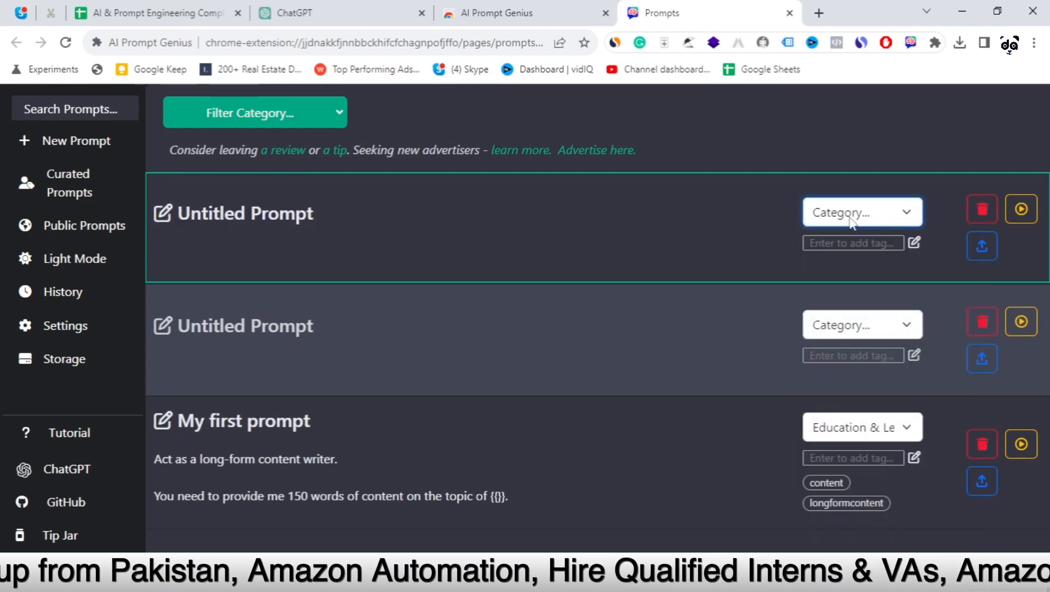